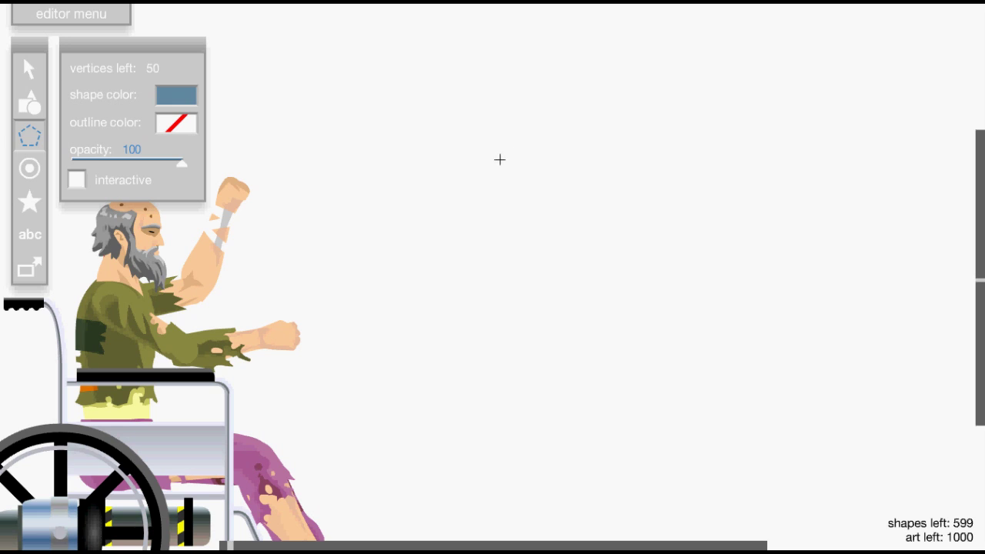
# Draw the character's head as a closed polygon in left-facing profile, with brow, nose, chin and rounded skull.
pyautogui.click(499, 160)
pyautogui.click(493, 180)
pyautogui.click(485, 202)
pyautogui.click(489, 208)
pyautogui.click(500, 236)
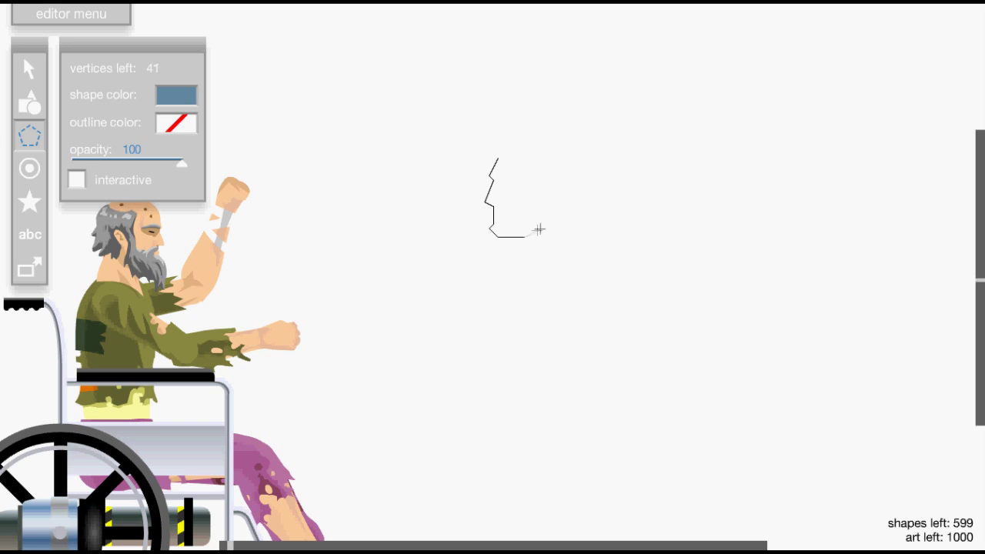
pyautogui.click(533, 232)
pyautogui.click(550, 210)
pyautogui.click(556, 188)
pyautogui.click(563, 179)
pyautogui.click(560, 161)
pyautogui.click(551, 149)
pyautogui.click(533, 145)
pyautogui.click(505, 144)
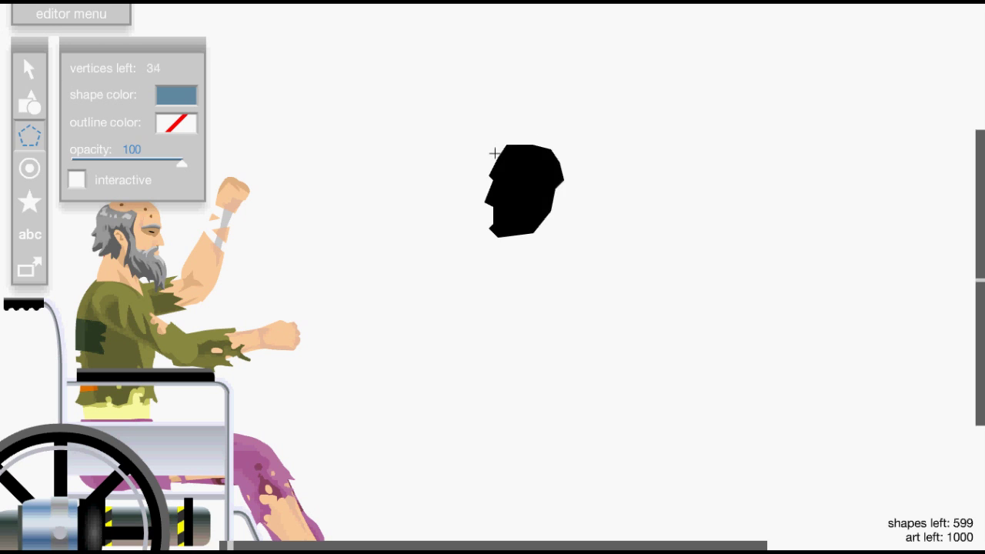
pyautogui.hotkey('ctrl', 'z')
pyautogui.click(506, 145)
pyautogui.click(498, 158)
# Draw a neck polygon that overlaps the back of the head and widens towards the shoulders.
pyautogui.moveTo(554, 230); pyautogui.dragTo(472, 215)
pyautogui.click(480, 167)
pyautogui.moveTo(481, 167)
pyautogui.mouseDown()
pyautogui.moveTo(482, 189)
pyautogui.moveTo(503, 213)
pyautogui.moveTo(447, 237)
pyautogui.moveTo(437, 217)
pyautogui.mouseUp()
pyautogui.click(481, 166)
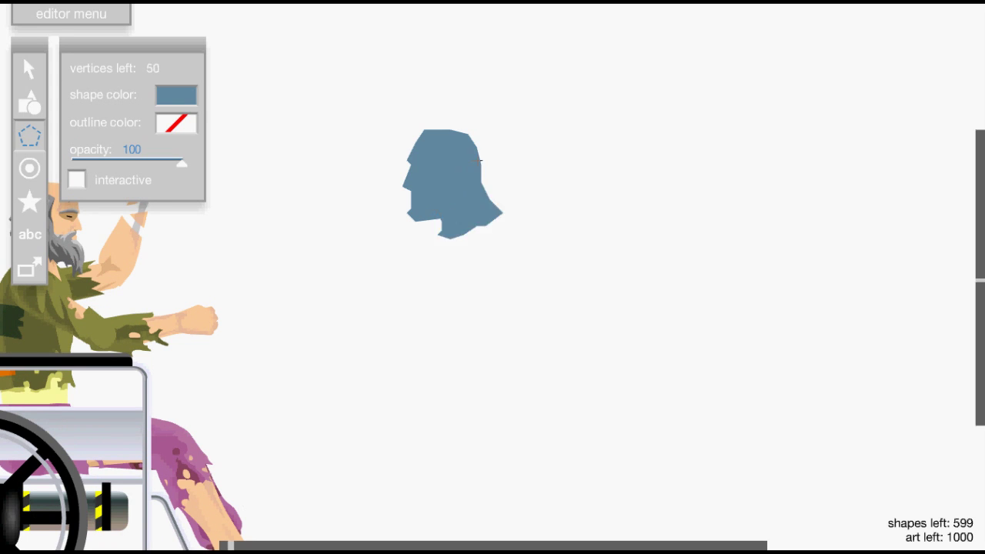
# Draw a side-view torso polygon below the neck, rotate it slightly counterclockwise and nudge it left into line.
pyautogui.moveTo(495, 309); pyautogui.dragTo(475, 216)
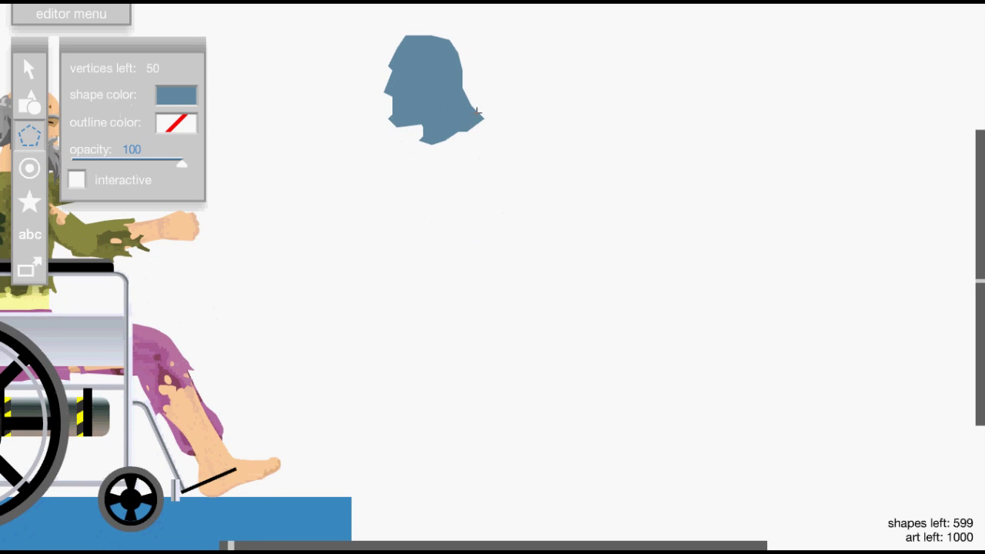
pyautogui.moveTo(478, 113)
pyautogui.mouseDown()
pyautogui.moveTo(507, 180)
pyautogui.moveTo(475, 328)
pyautogui.moveTo(444, 340)
pyautogui.moveTo(414, 333)
pyautogui.moveTo(393, 303)
pyautogui.moveTo(389, 273)
pyautogui.moveTo(407, 151)
pyautogui.moveTo(471, 117)
pyautogui.mouseUp()
pyautogui.press('1')
pyautogui.click(451, 208)
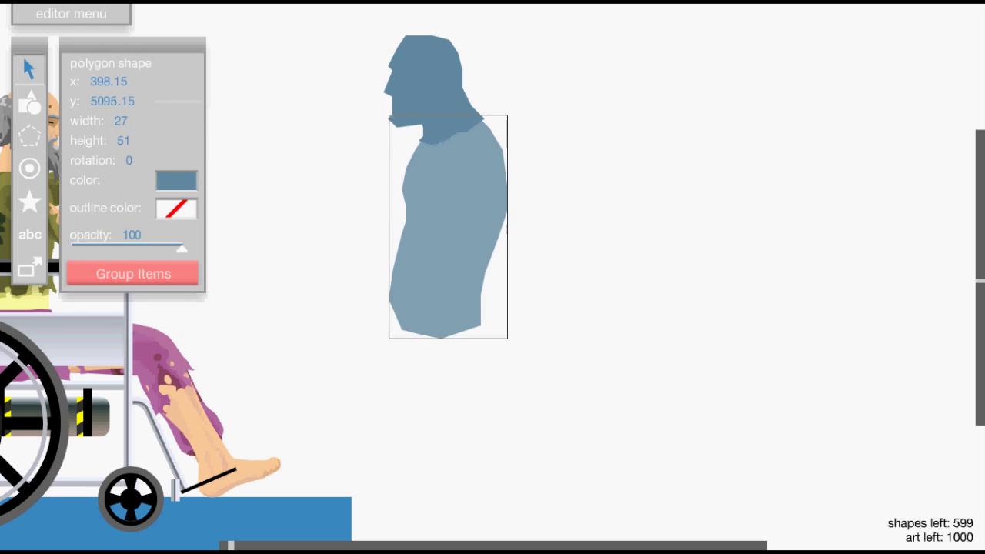
pyautogui.press('z')
pyautogui.press('z')
pyautogui.press('z')
pyautogui.press('Left')
pyautogui.press('Left')
pyautogui.click(331, 246)
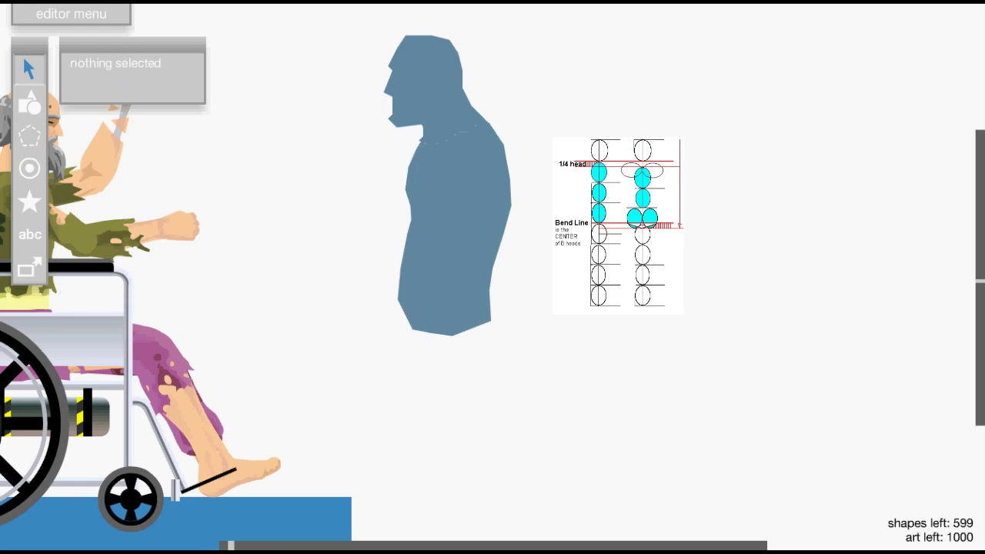
# Draw a rounded, tapering pelvis polygon that overlaps the lower end of the torso.
pyautogui.moveTo(331, 247); pyautogui.dragTo(366, 207)
pyautogui.click(29, 136)
pyautogui.moveTo(433, 263)
pyautogui.mouseDown()
pyautogui.moveTo(455, 327)
pyautogui.moveTo(497, 336)
pyautogui.moveTo(522, 297)
pyautogui.moveTo(526, 263)
pyautogui.mouseUp()
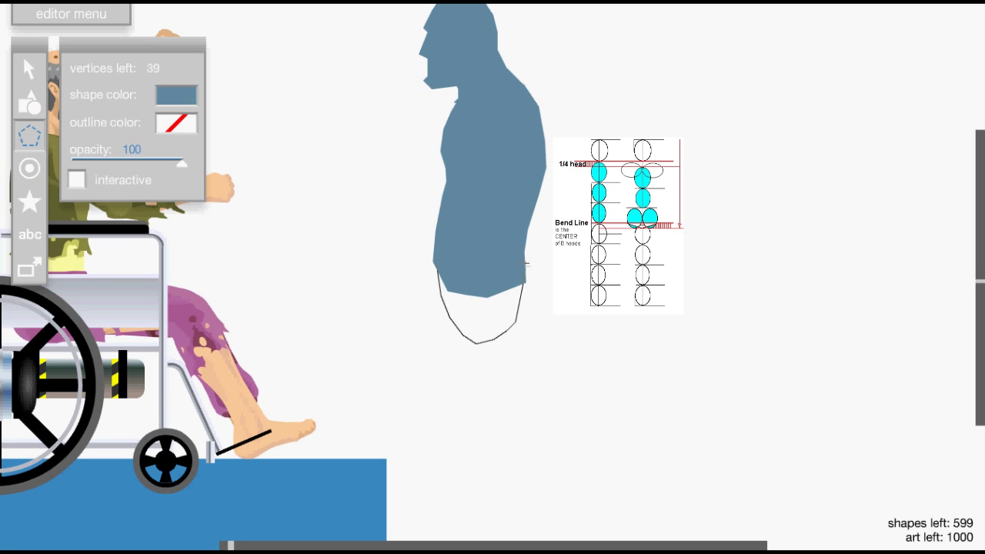
pyautogui.click(433, 263)
# Draw a thigh polygon from the pelvis down to the knee, narrowing towards its lower end.
pyautogui.moveTo(476, 326); pyautogui.dragTo(481, 232)
pyautogui.moveTo(468, 289); pyautogui.dragTo(471, 222)
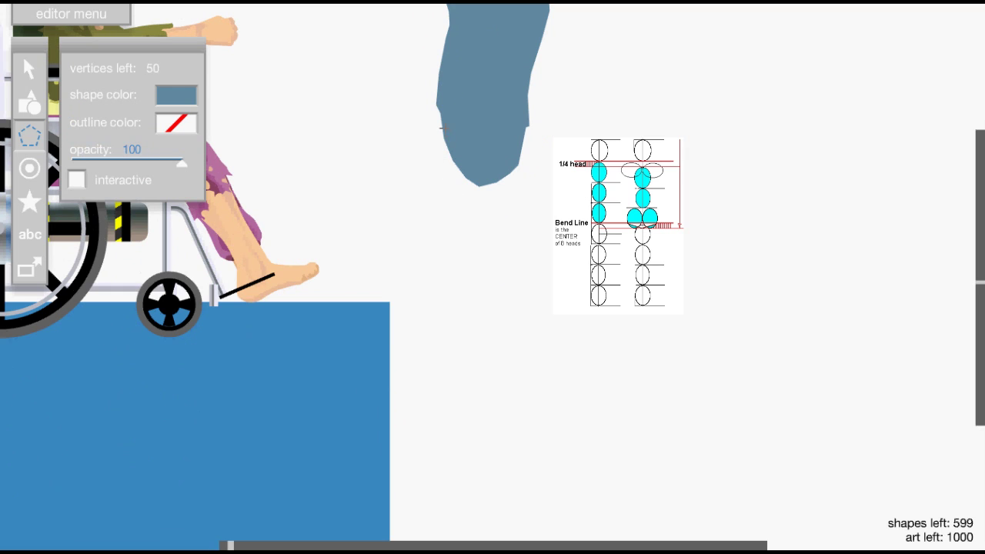
pyautogui.click(443, 138)
pyautogui.moveTo(444, 173)
pyautogui.mouseDown()
pyautogui.moveTo(435, 224)
pyautogui.moveTo(444, 291)
pyautogui.mouseUp()
pyautogui.click(462, 278)
pyautogui.click(475, 274)
pyautogui.click(487, 274)
pyautogui.click(488, 257)
pyautogui.click(497, 239)
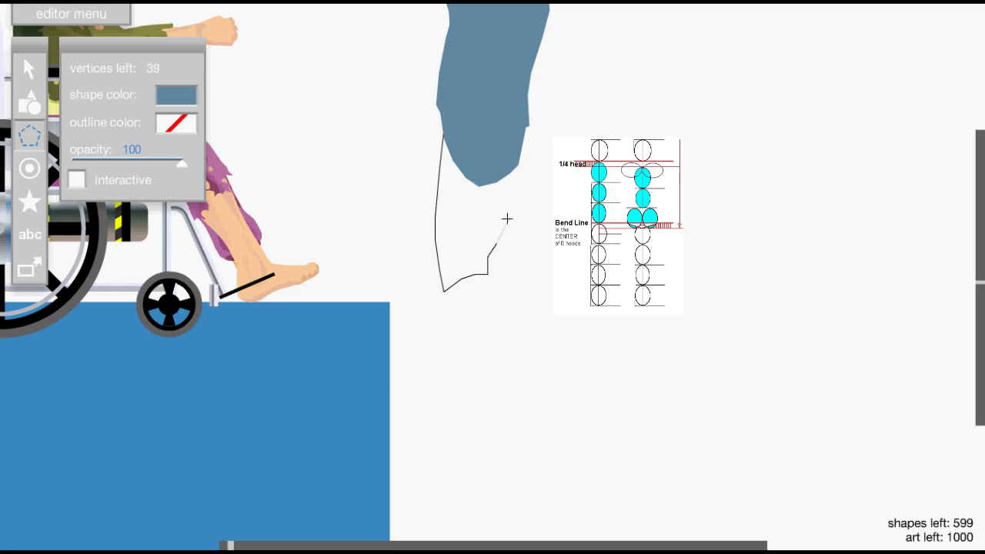
pyautogui.hotkey('ctrl', 'z')
pyautogui.click(501, 217)
pyautogui.moveTo(509, 192)
pyautogui.mouseDown()
pyautogui.moveTo(517, 165)
pyautogui.moveTo(491, 120)
pyautogui.mouseUp()
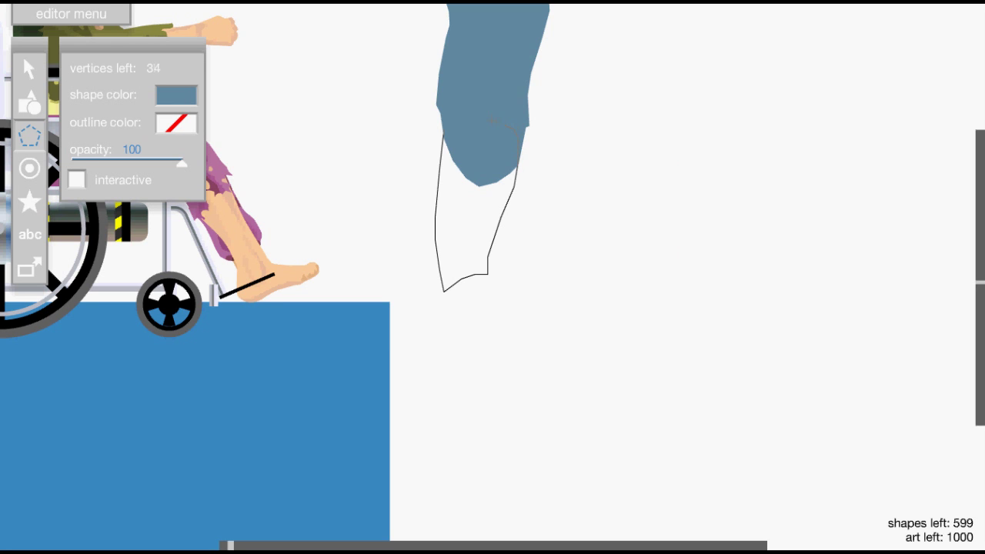
pyautogui.click(444, 136)
# Rotate the thigh shape to -3 and nudge it to x 396.95, y 5133.4.
pyautogui.press('space')
pyautogui.moveTo(527, 253); pyautogui.dragTo(539, 374)
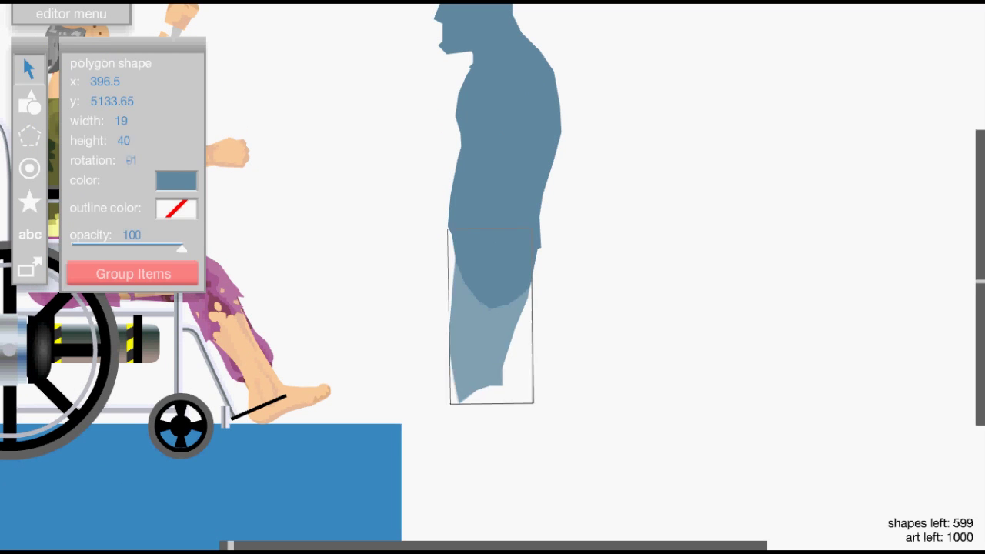
pyautogui.press('Right')
pyautogui.press('Right')
pyautogui.press('Left')
pyautogui.press('Up')
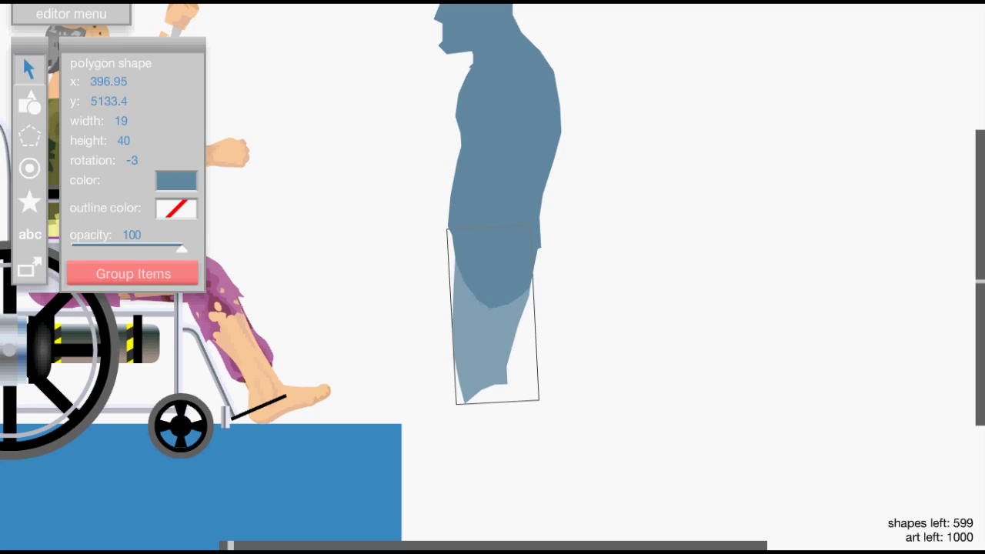
# Draw a lower-leg polygon from the knee to the ankle with a bulging calf at the back.
pyautogui.press('p')
pyautogui.press('space')
pyautogui.moveTo(509, 359); pyautogui.dragTo(524, 203)
pyautogui.click(478, 238)
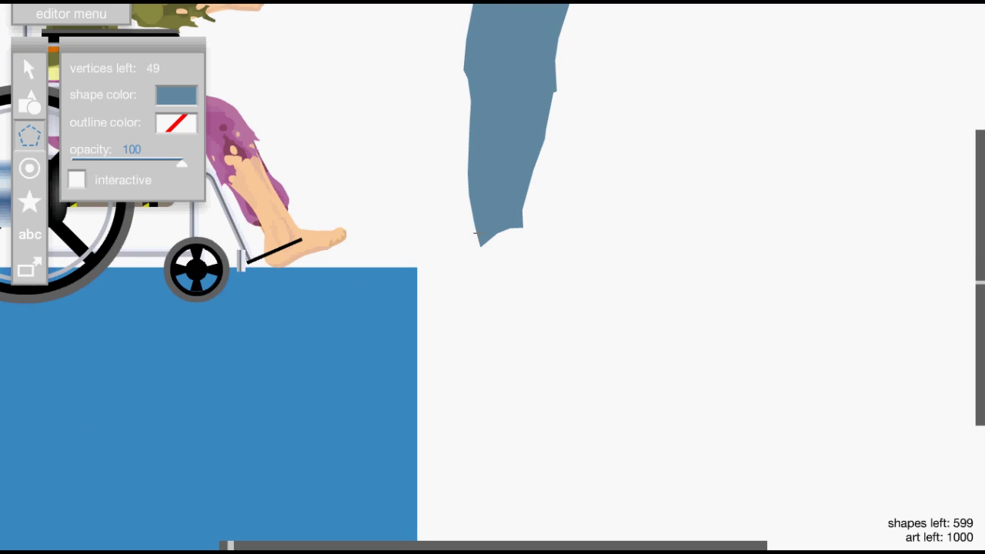
pyautogui.click(476, 245)
pyautogui.moveTo(480, 259)
pyautogui.mouseDown()
pyautogui.moveTo(497, 332)
pyautogui.moveTo(495, 387)
pyautogui.moveTo(521, 390)
pyautogui.moveTo(534, 380)
pyautogui.moveTo(543, 310)
pyautogui.moveTo(539, 279)
pyautogui.moveTo(534, 327)
pyautogui.moveTo(539, 264)
pyautogui.moveTo(523, 223)
pyautogui.mouseUp()
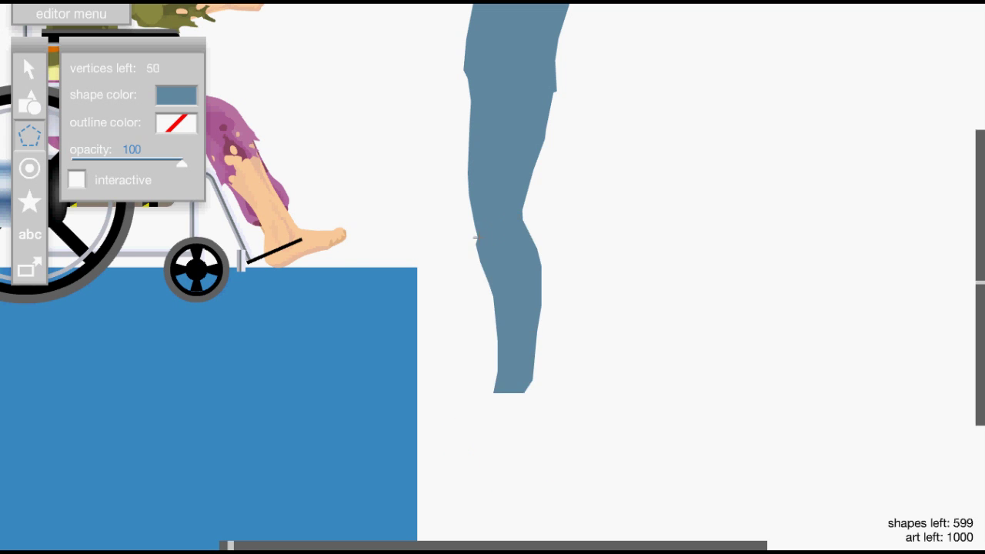
# Move the lower-leg shape up slightly to y 5160.65 and deselect it.
pyautogui.scroll(-3, 496, 268)
pyautogui.scroll(2, 509, 257)
pyautogui.scroll(-1, 491, 291)
pyautogui.scroll(1, 517, 394)
pyautogui.click(29, 69)
pyautogui.moveTo(486, 368); pyautogui.dragTo(487, 361)
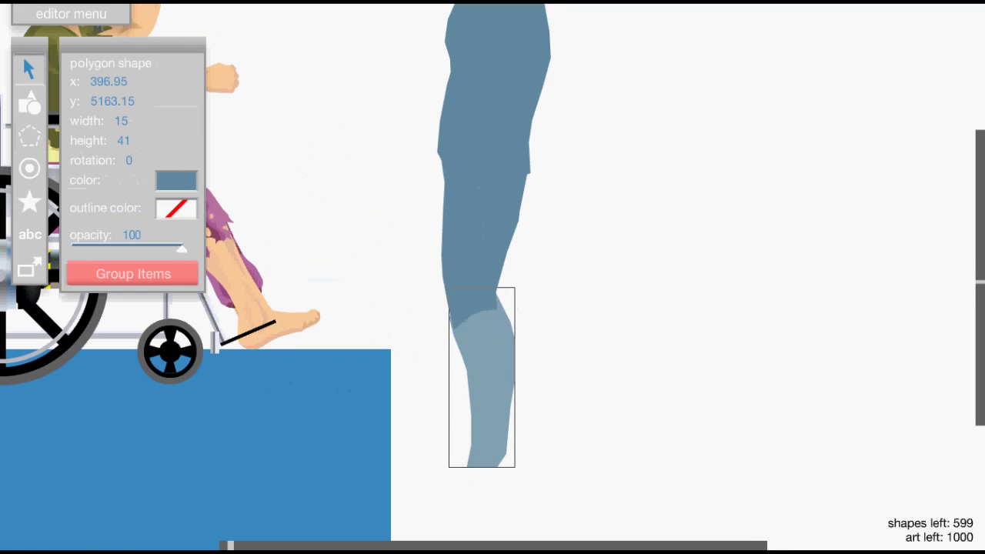
pyautogui.click(438, 238)
# Draw a left-pointing foot polygon with a flat sole and a heel at the base of the lower leg.
pyautogui.scroll(-2, 438, 238)
pyautogui.scroll(2, 429, 296)
pyautogui.click(29, 136)
pyautogui.click(496, 267)
pyautogui.click(485, 274)
pyautogui.click(459, 282)
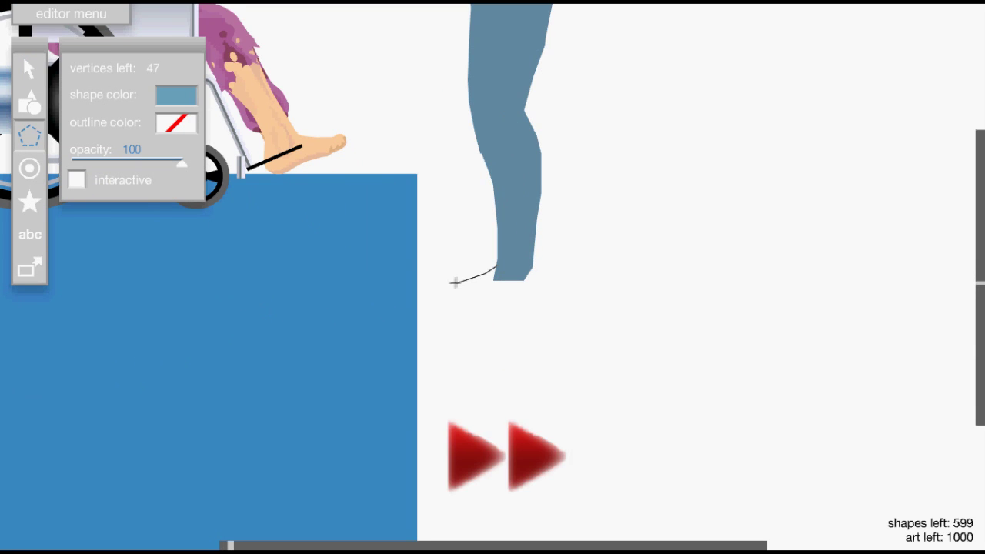
pyautogui.click(437, 287)
pyautogui.click(424, 299)
pyautogui.moveTo(425, 298)
pyautogui.mouseDown()
pyautogui.moveTo(539, 300)
pyautogui.moveTo(532, 262)
pyautogui.mouseUp()
pyautogui.click(496, 266)
# Recolor the foot shape by sampling the color of the lower leg.
pyautogui.scroll(-2, 441, 202)
pyautogui.click(29, 69)
pyautogui.scroll(2, 439, 186)
pyautogui.click(525, 253)
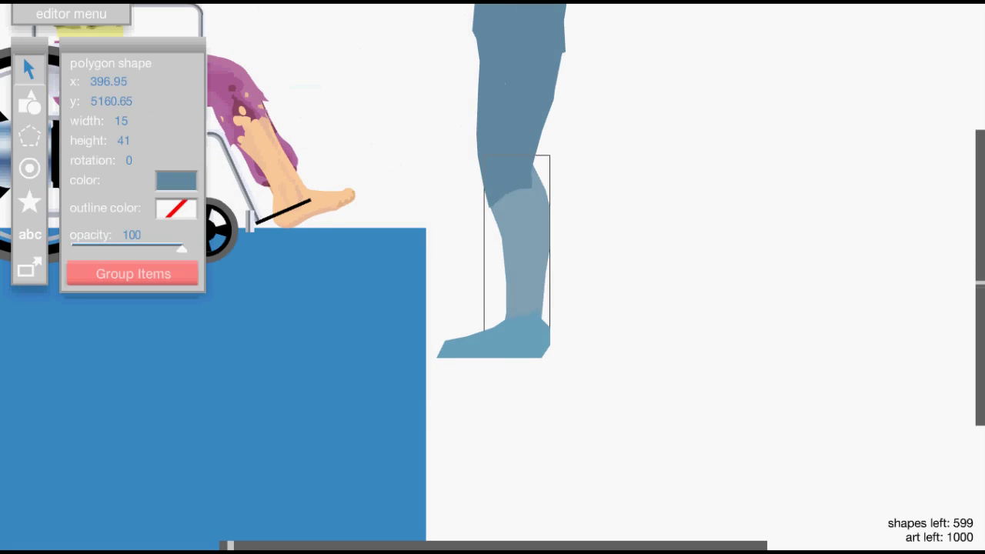
pyautogui.click(492, 343)
pyautogui.click(176, 181)
pyautogui.click(524, 286)
pyautogui.click(616, 308)
# Select all the shapes of the figure and set their color to the lighter blue 78A2BA.
pyautogui.scroll(-2, 492, 277)
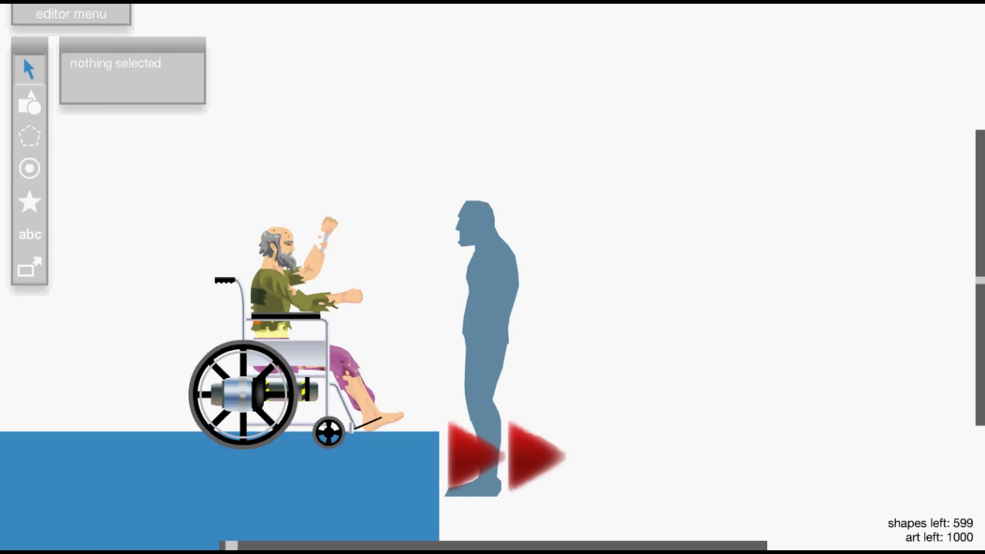
pyautogui.scroll(5, 499, 274)
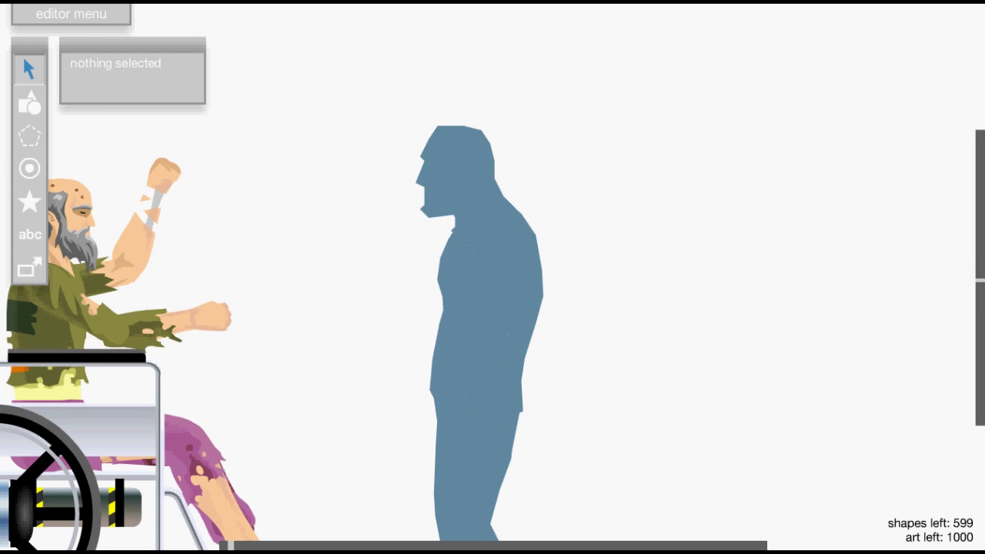
pyautogui.scroll(-5, 623, 314)
pyautogui.moveTo(608, 206); pyautogui.dragTo(505, 517)
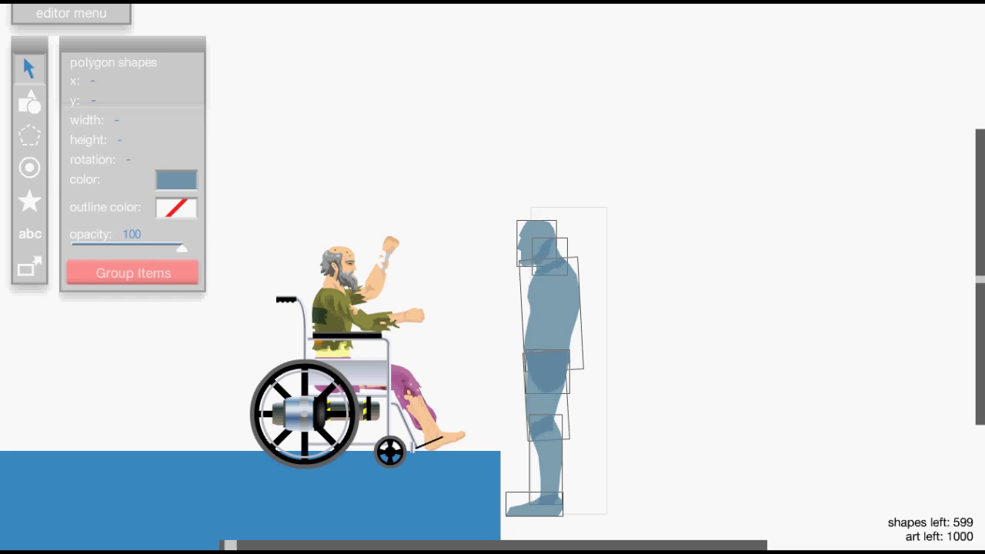
pyautogui.click(176, 179)
pyautogui.moveTo(214, 244); pyautogui.dragTo(207, 233)
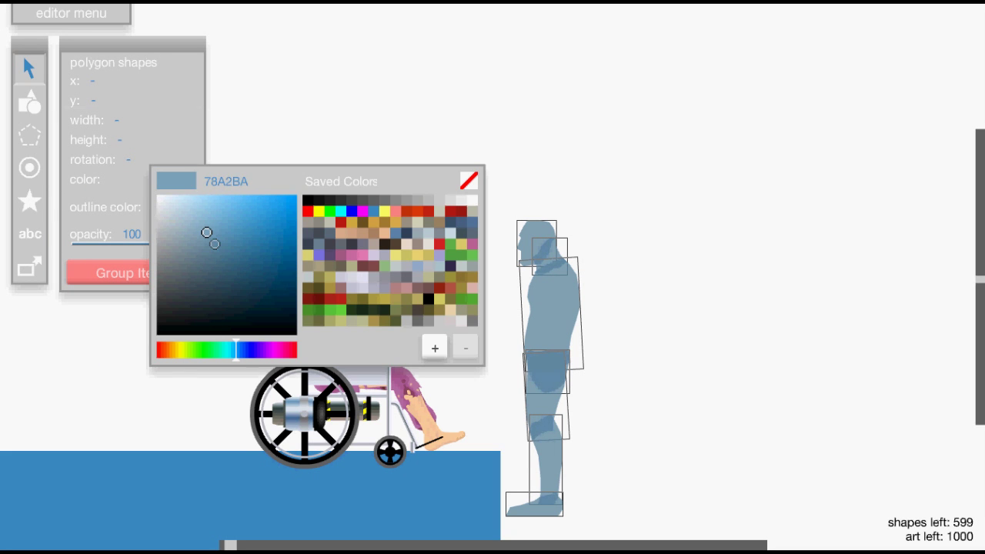
pyautogui.click(431, 146)
# Set the polygon shape color to 84B4CE, a brighter variant of the body color 78A2BA.
pyautogui.scroll(5, 542, 309)
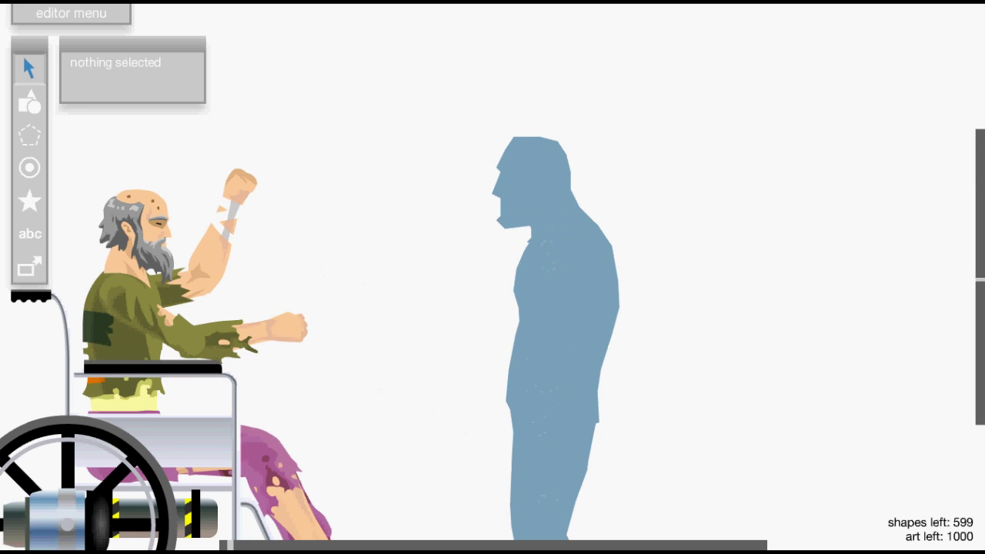
pyautogui.click(176, 94)
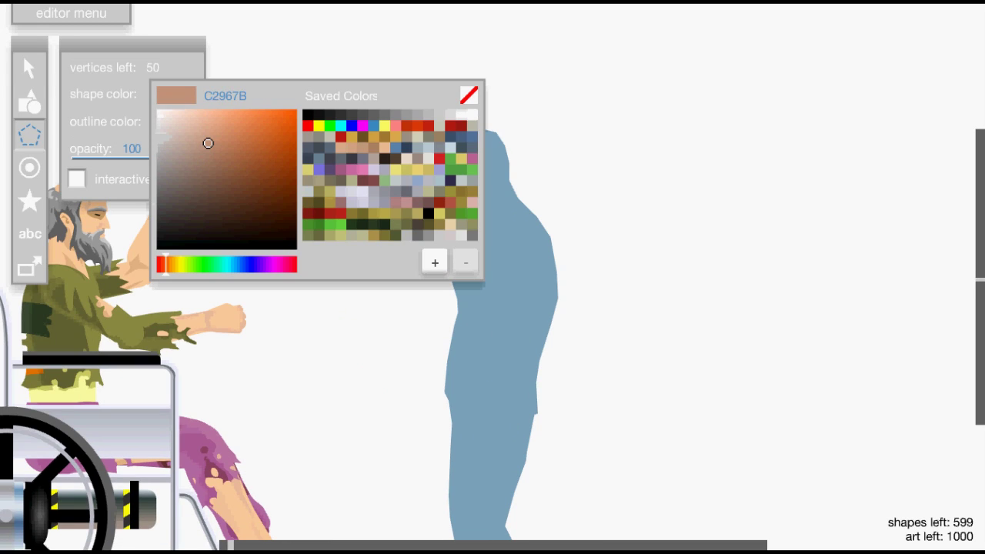
pyautogui.click(226, 97)
pyautogui.click(246, 97)
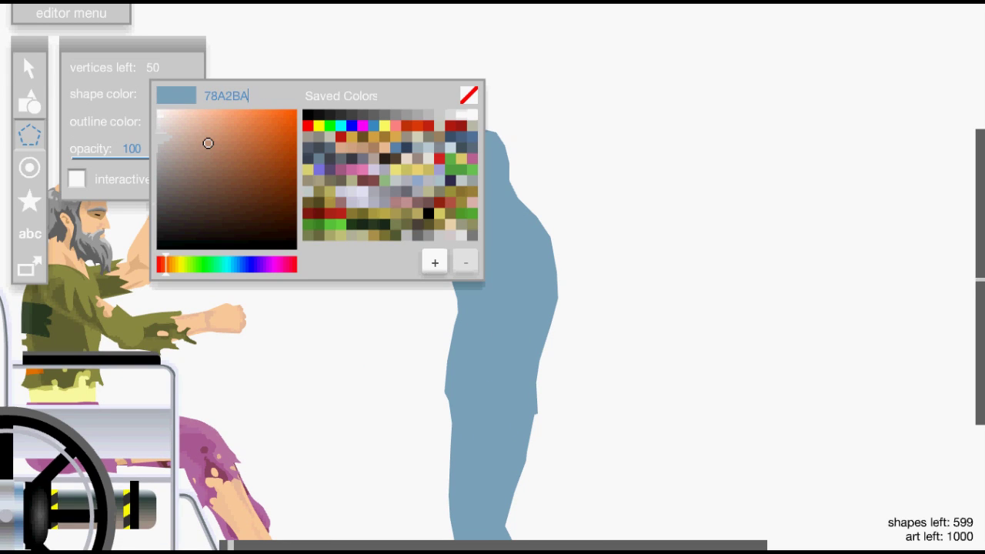
pyautogui.press('Return')
pyautogui.moveTo(205, 147); pyautogui.dragTo(206, 137)
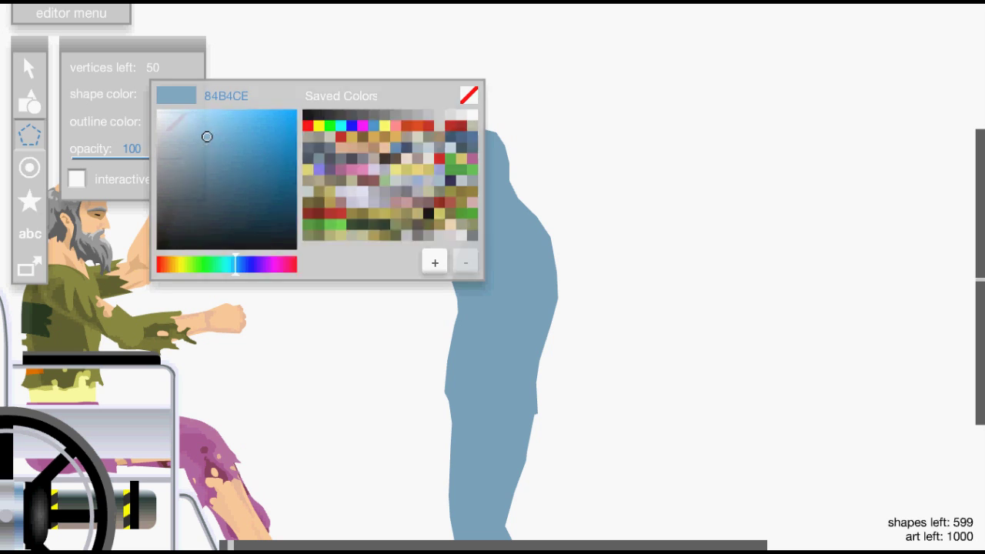
pyautogui.click(255, 52)
# Draw an upper-arm polygon over the torso from the rounded shoulder down to the elbow.
pyautogui.moveTo(508, 230); pyautogui.dragTo(482, 179)
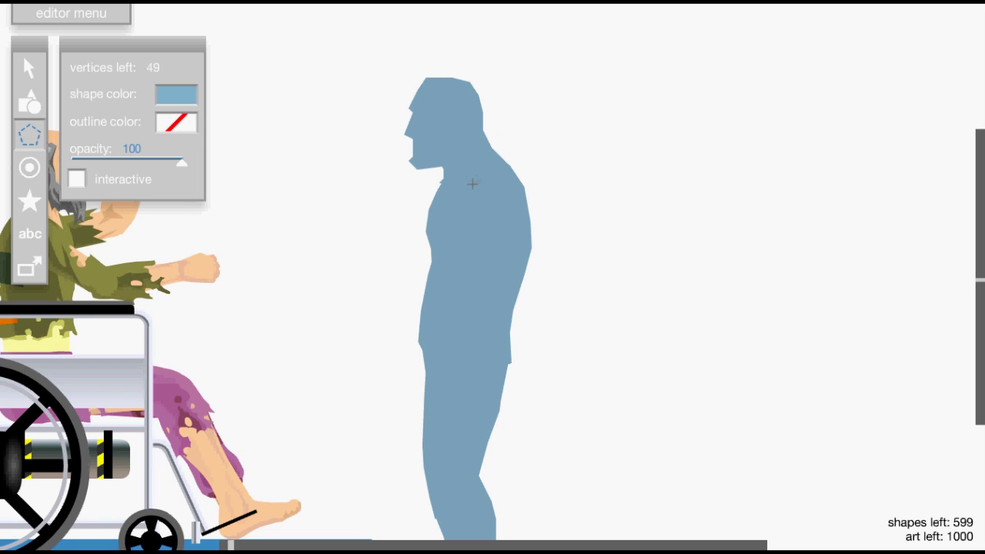
pyautogui.click(470, 220)
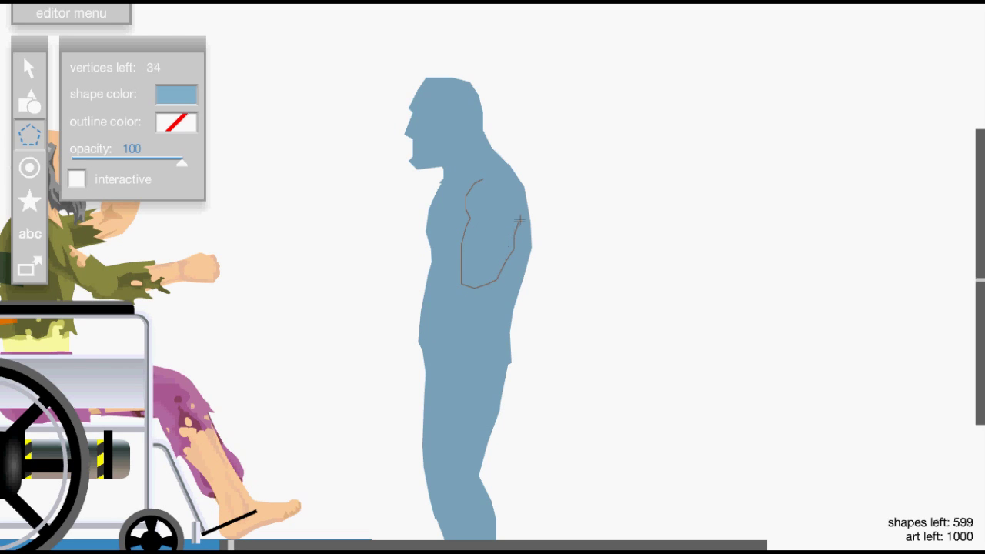
pyautogui.click(508, 173)
pyautogui.click(497, 170)
pyautogui.click(483, 178)
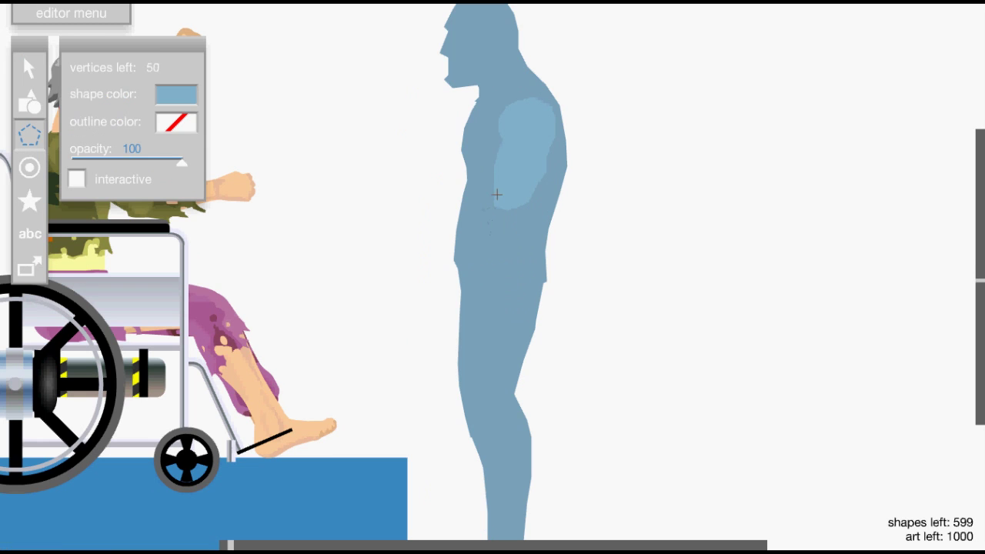
# Draw a forearm polygon tapering from the elbow to the wrist, and a hand polygon at its end.
pyautogui.click(487, 215)
pyautogui.hotkey('ctrl', 'z')
pyautogui.click(519, 191)
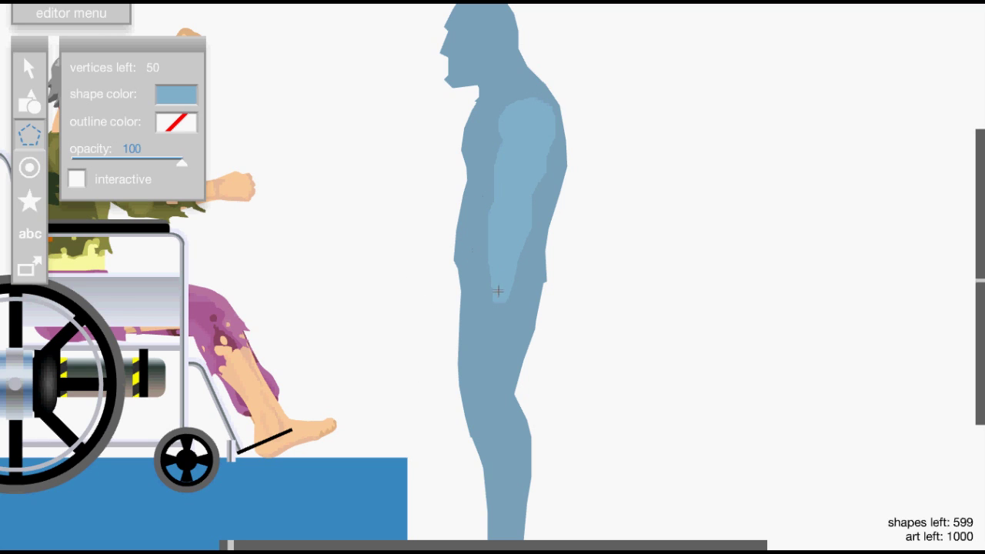
pyautogui.moveTo(498, 291); pyautogui.dragTo(499, 234)
pyautogui.moveTo(500, 234); pyautogui.dragTo(507, 281)
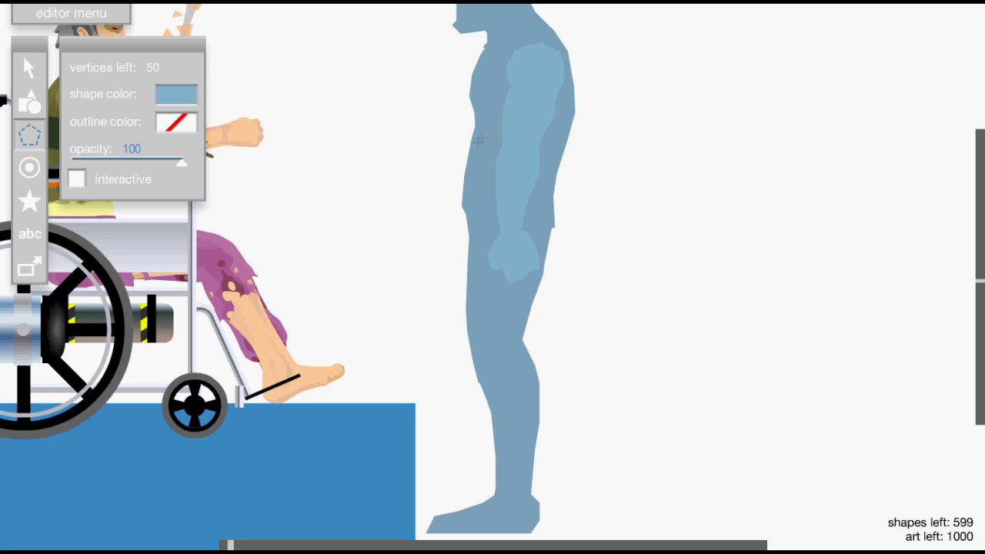
# Draw a thin polygon strip along the base of the neck above the shoulder.
pyautogui.press('-')
pyautogui.press('=')
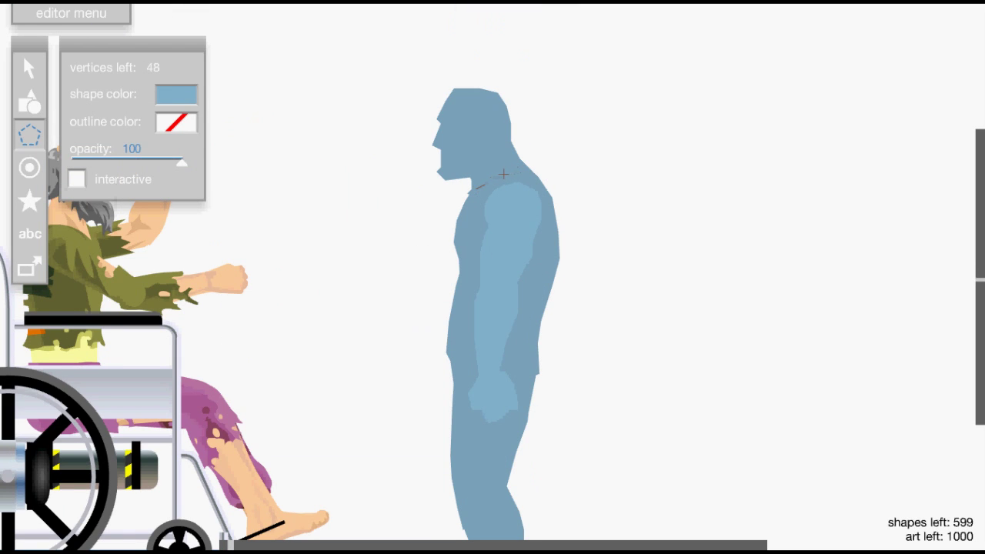
pyautogui.moveTo(491, 177); pyautogui.dragTo(526, 174)
pyautogui.click(492, 177)
pyautogui.click(475, 189)
# Try to recolor the head and neck shapes with the saved skin tone D9AD8D.
pyautogui.press('space')
pyautogui.moveTo(464, 182); pyautogui.dragTo(451, 236)
pyautogui.press('1')
pyautogui.press('space')
pyautogui.press('space')
pyautogui.press('space')
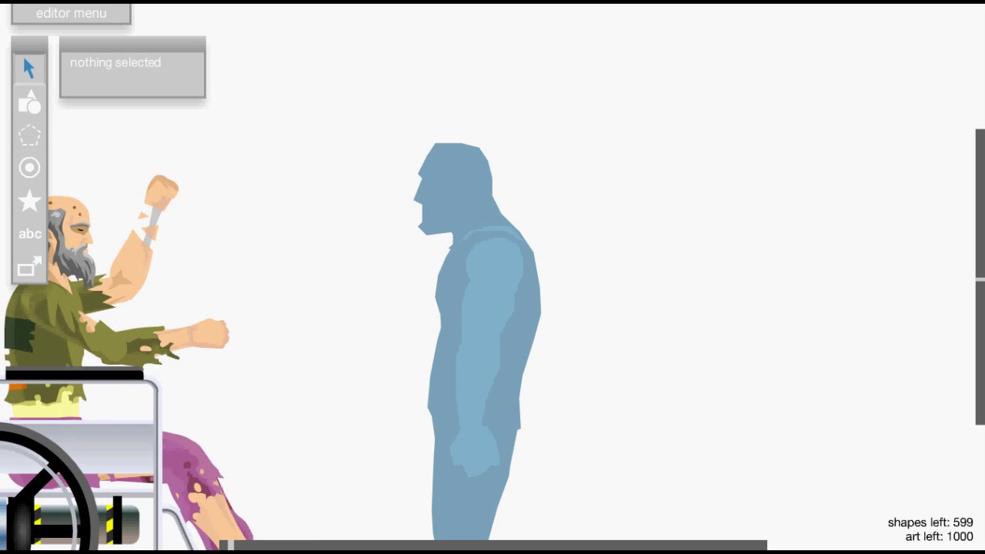
pyautogui.click(471, 221)
pyautogui.keyDown('shift'); pyautogui.click(454, 165); pyautogui.keyUp('shift')
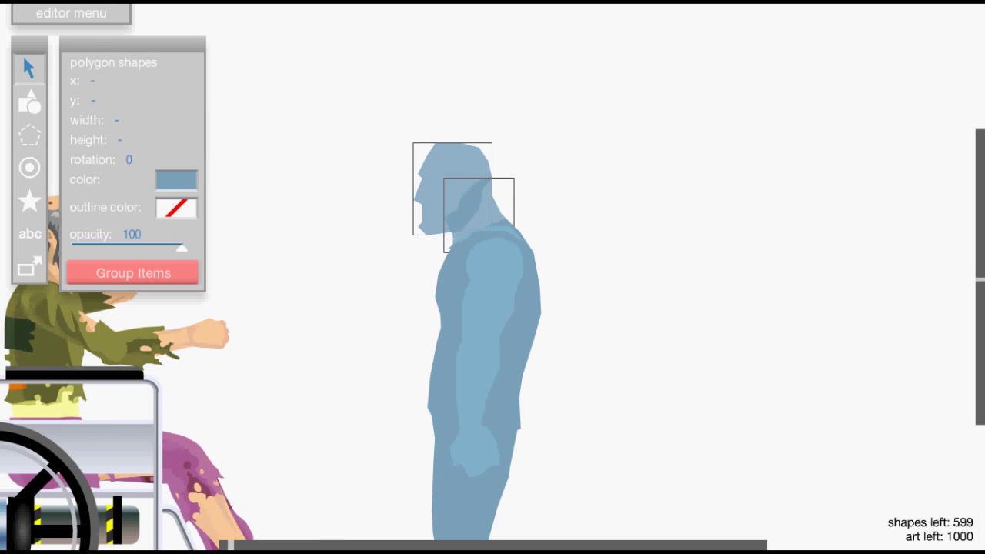
pyautogui.click(176, 179)
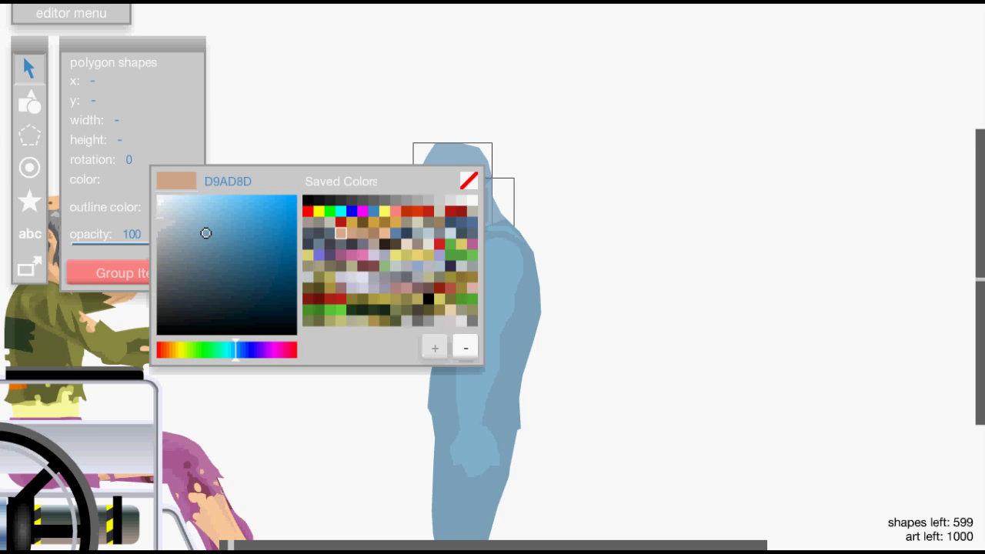
pyautogui.click(341, 232)
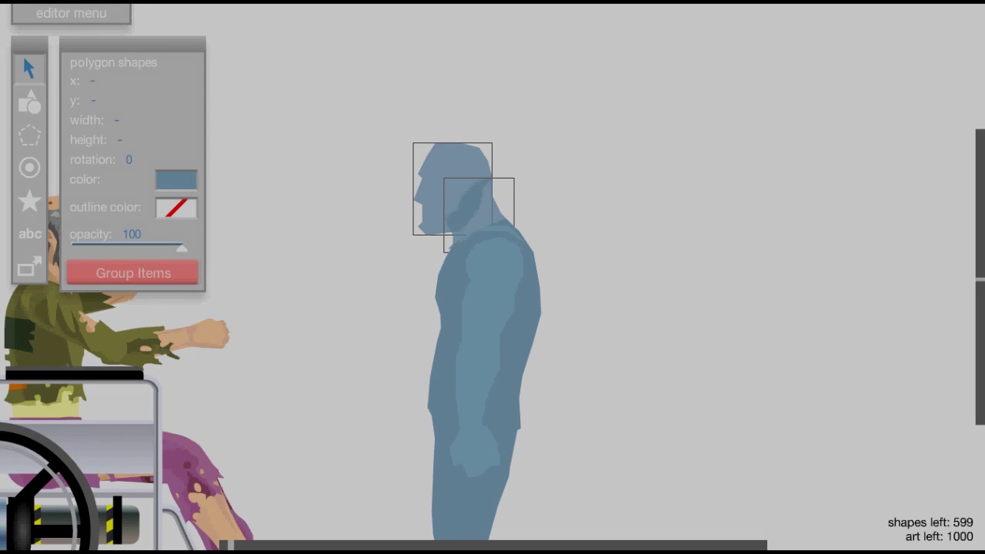
# Color the head and neck shapes with the saved skin tone D9AD8D.
pyautogui.click(176, 180)
pyautogui.click(341, 233)
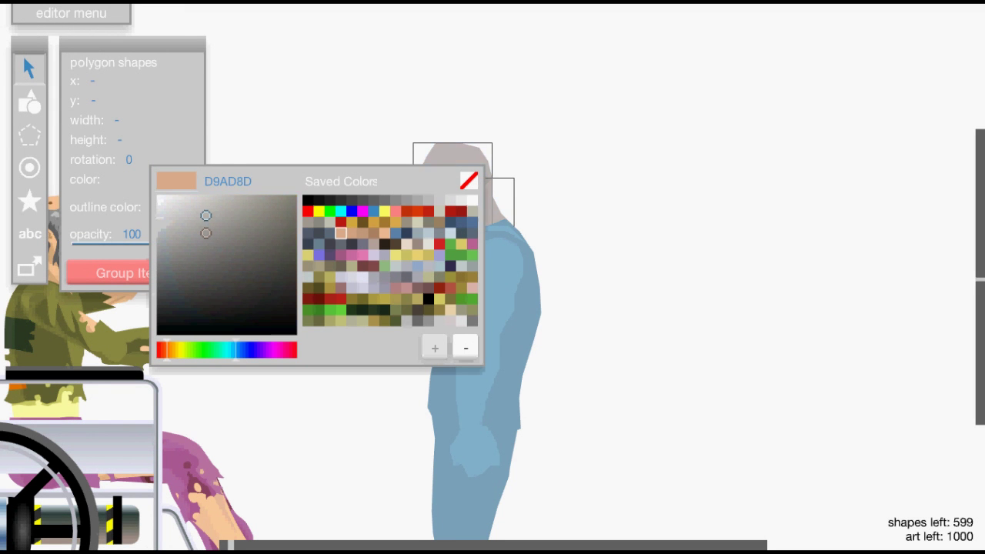
pyautogui.click(354, 146)
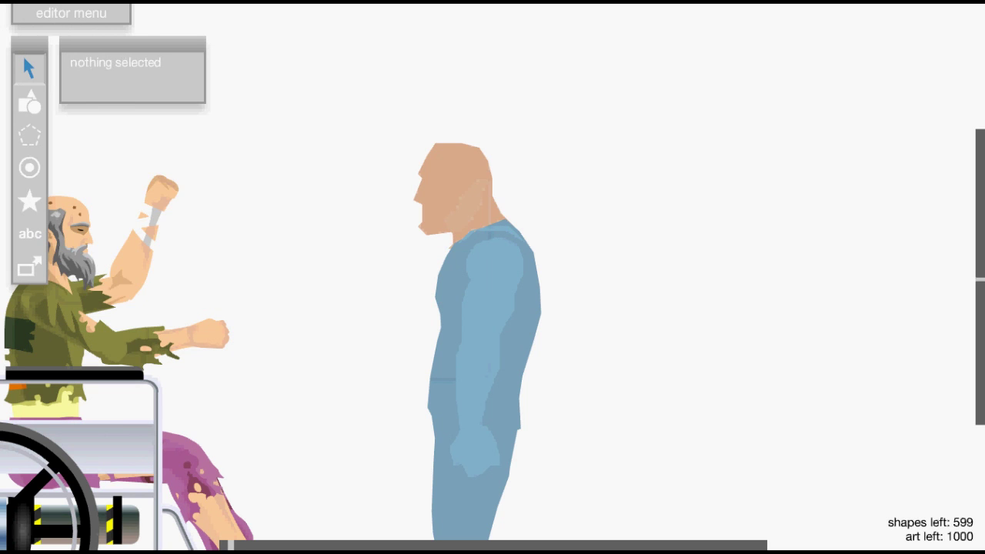
# Recolor the neck shape with a slightly darker shade of the head's skin tone.
pyautogui.click(487, 211)
pyautogui.keyDown('shift'); pyautogui.click(455, 184); pyautogui.keyUp('shift')
pyautogui.click(176, 180)
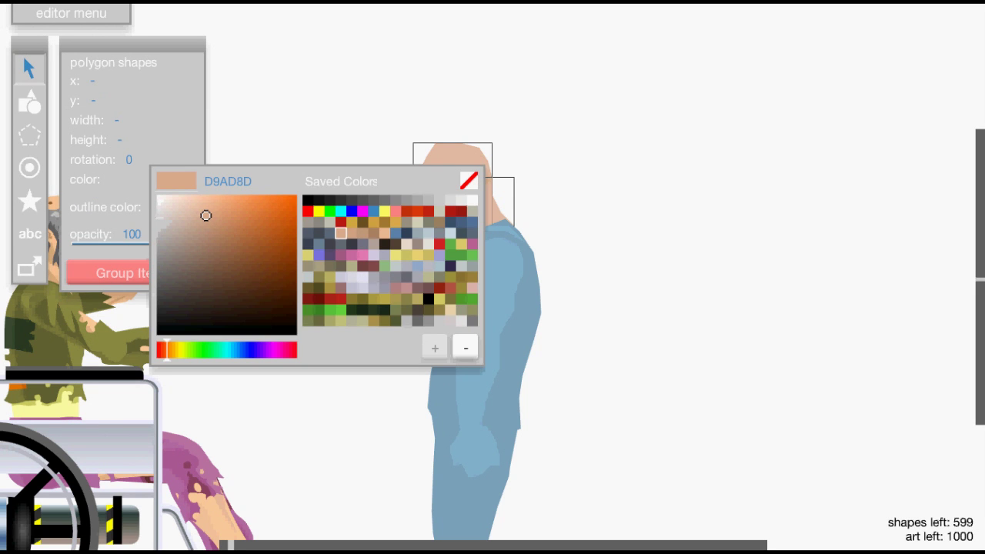
pyautogui.press('Escape')
pyautogui.click(477, 207)
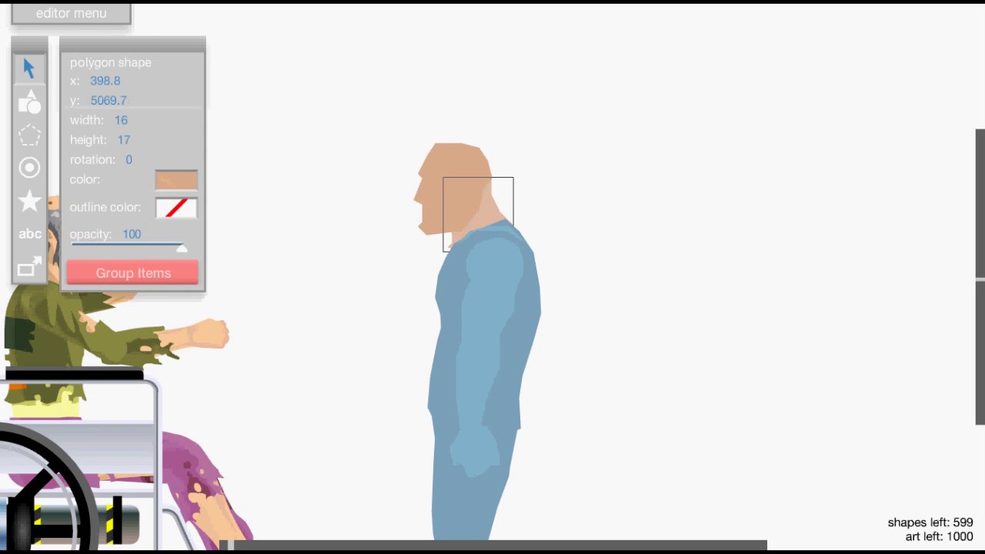
pyautogui.click(176, 180)
pyautogui.click(206, 228)
pyautogui.click(346, 124)
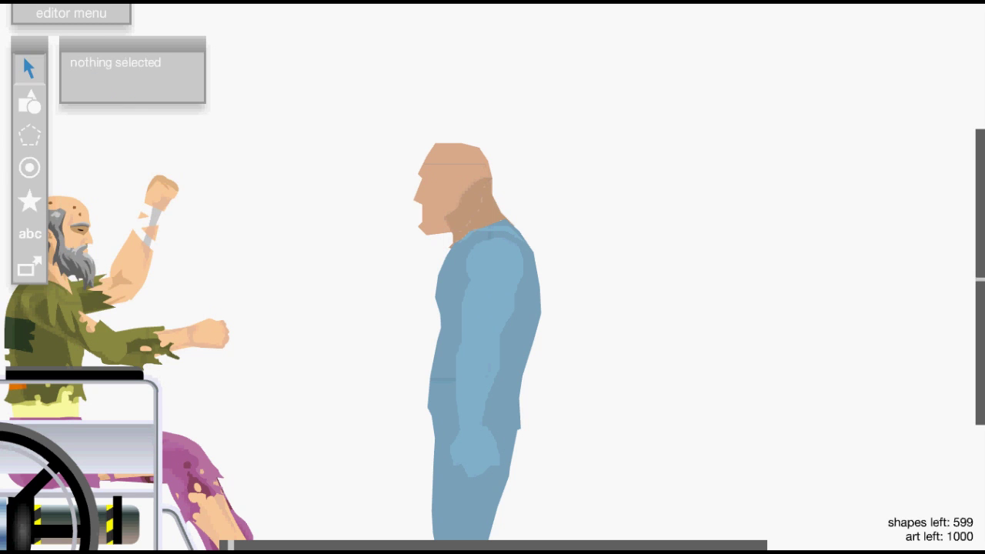
# Cut the head shape and paste it back in place in front of the neck.
pyautogui.click(455, 184)
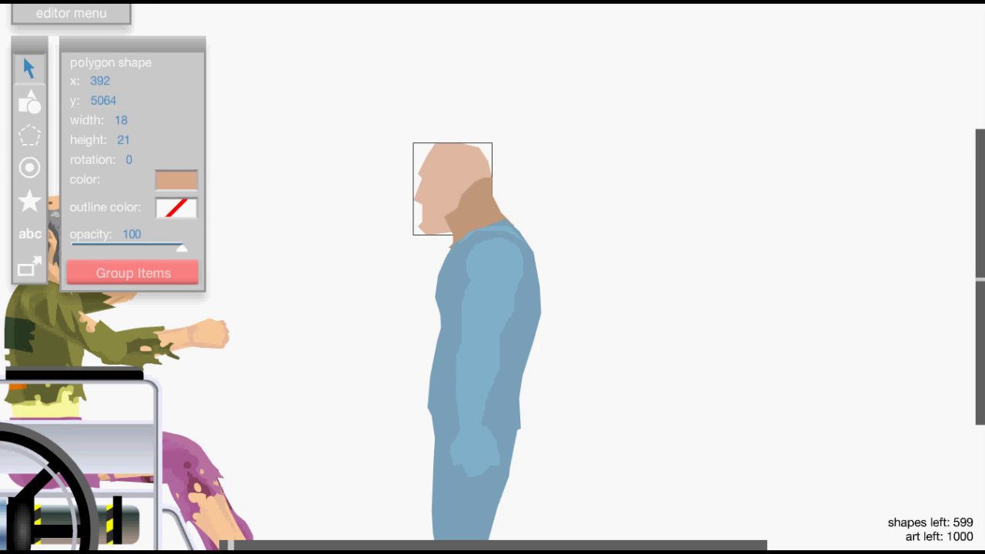
pyautogui.press('Delete')
pyautogui.hotkey('ctrl', 'z')
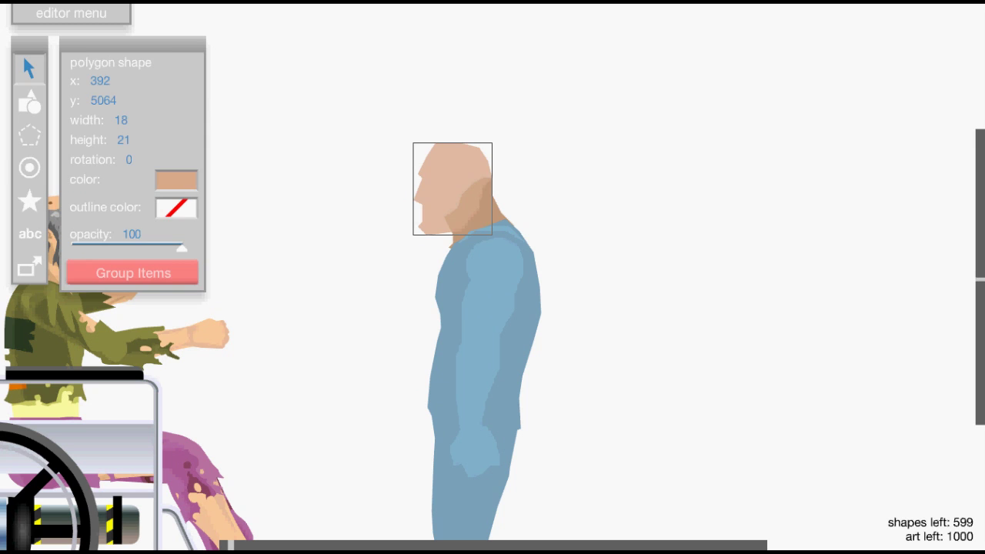
pyautogui.click(366, 185)
# Draw a darker shading polygon about 7 by 9 along the jaw where the head meets the neck.
pyautogui.press('p')
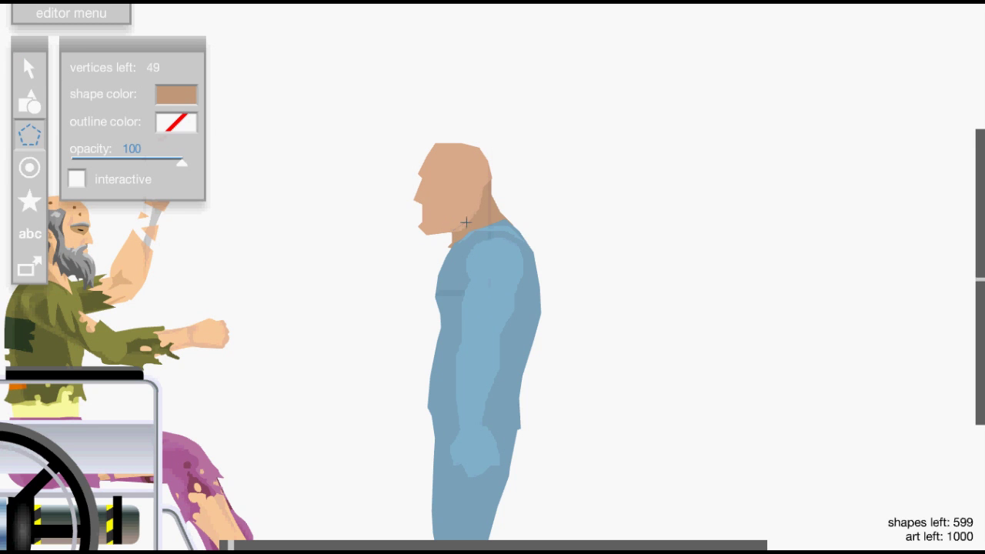
pyautogui.click(465, 223)
pyautogui.click(483, 196)
pyautogui.click(477, 218)
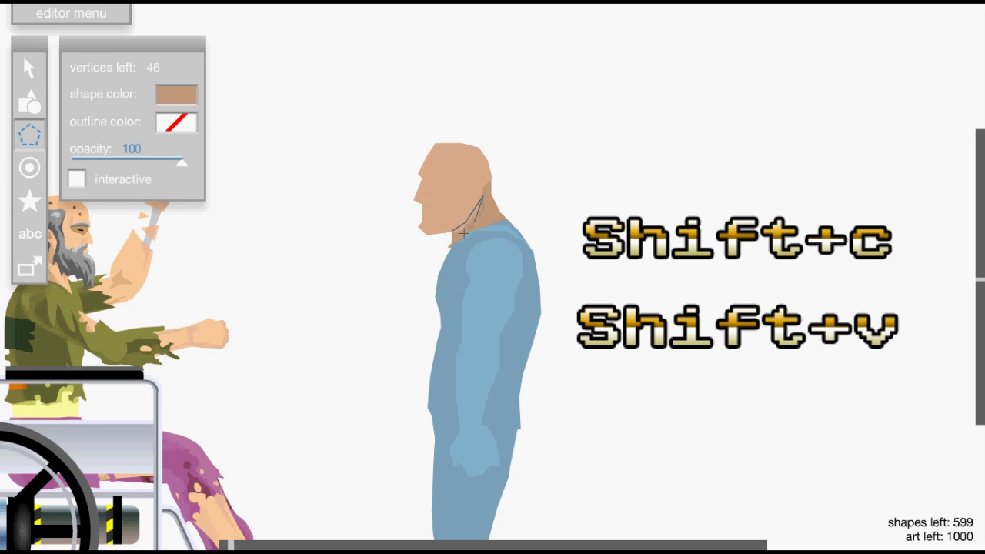
pyautogui.click(453, 232)
pyautogui.press('a')
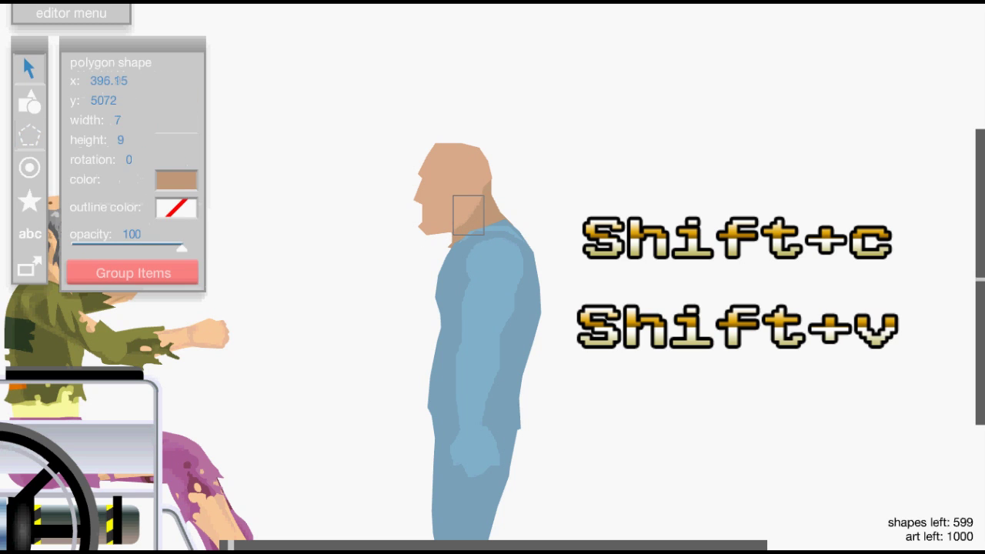
pyautogui.press('Escape')
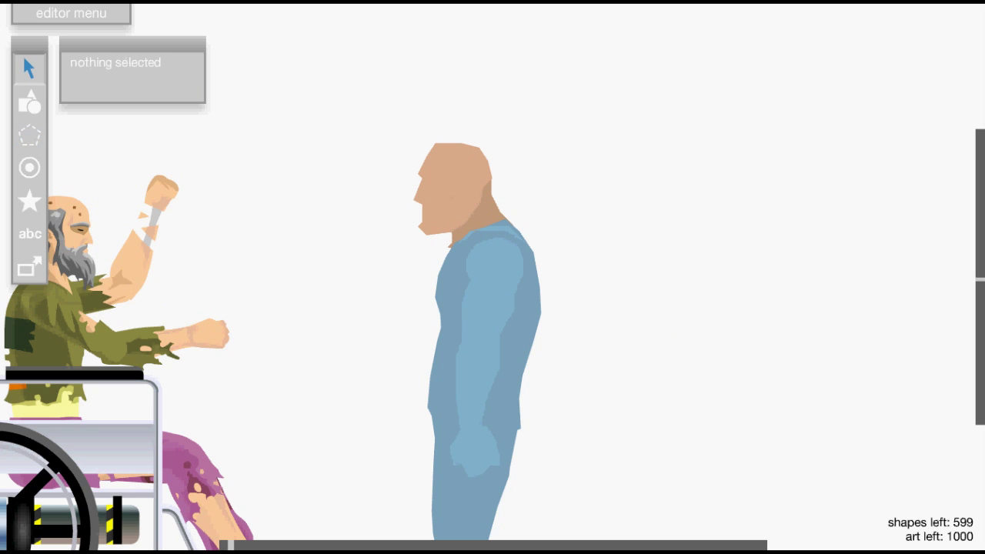
# Copy the color code D9AD8D from the head shape.
pyautogui.click(454, 188)
pyautogui.click(177, 181)
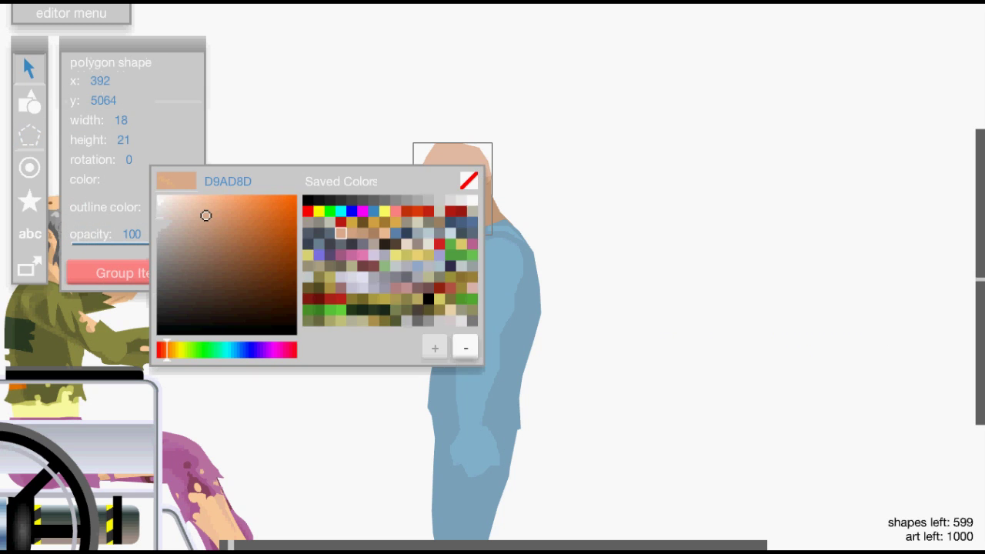
pyautogui.doubleClick(228, 182)
pyautogui.hotkey('ctrl', 'c')
pyautogui.click(339, 131)
# Set the polygon drawing color to the copied skin tone and darken it to AE8A71.
pyautogui.click(29, 135)
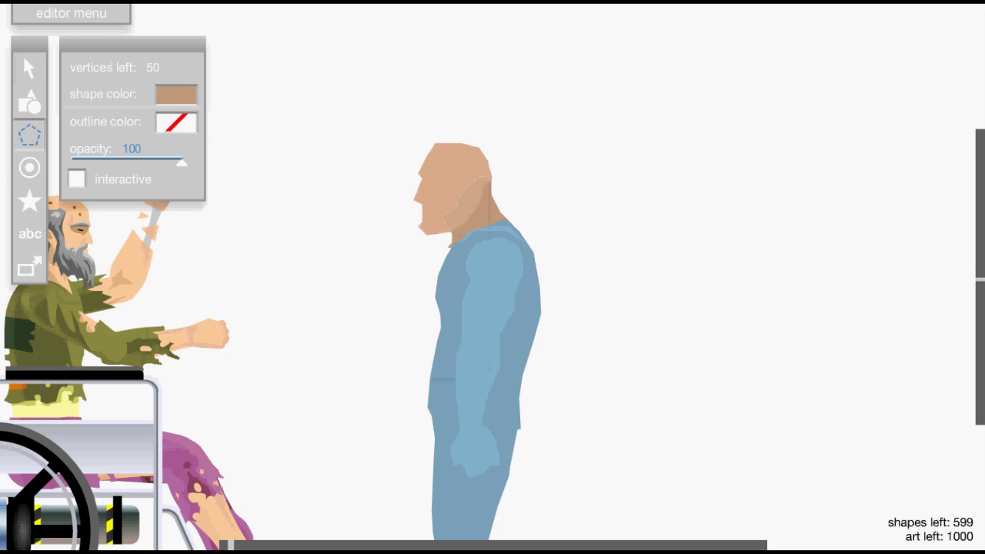
pyautogui.click(176, 94)
pyautogui.doubleClick(228, 96)
pyautogui.hotkey('ctrl', 'v')
pyautogui.press('Return')
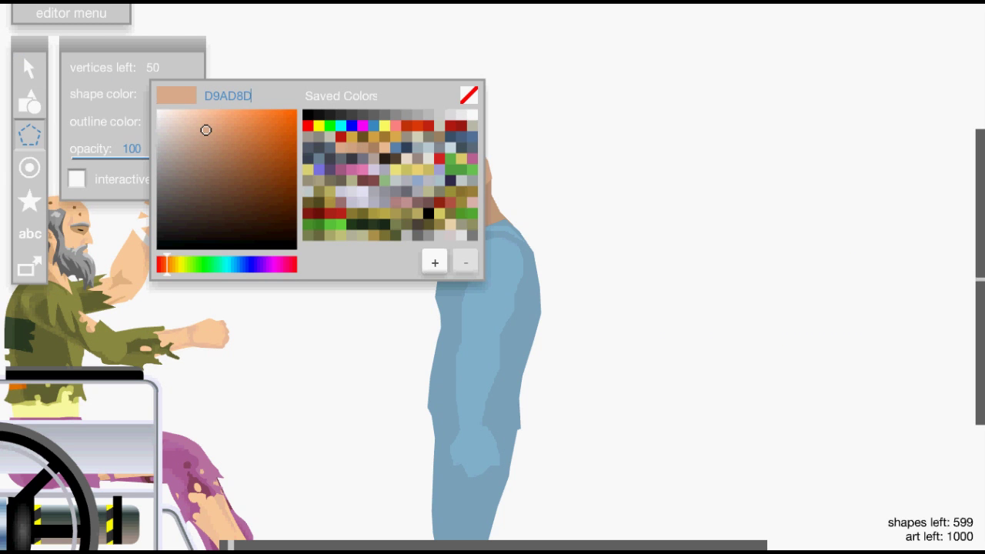
pyautogui.moveTo(206, 130); pyautogui.dragTo(206, 154)
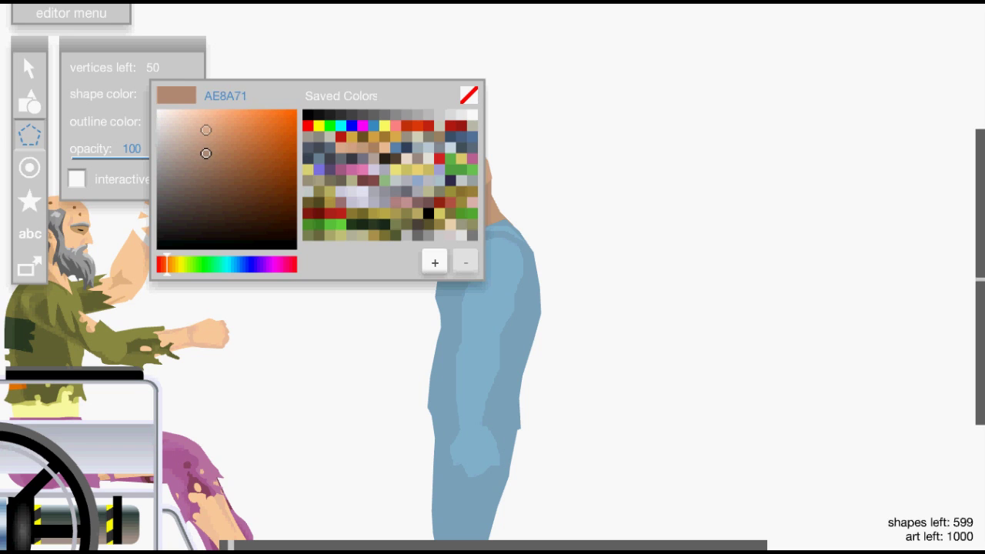
pyautogui.click(265, 65)
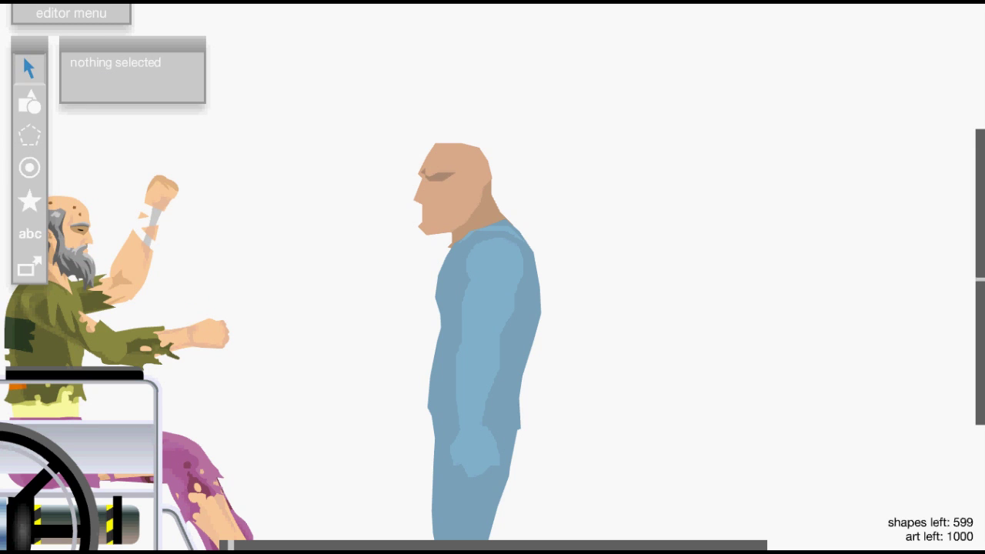
# Nudge the dark brow shape on the face slightly downward.
pyautogui.click(440, 177)
pyautogui.press('Down')
pyautogui.click(346, 171)
# Set the polygon drawing color to a slightly darker shade of skin tone D9AD8D.
pyautogui.press('3')
pyautogui.click(176, 95)
pyautogui.doubleClick(226, 96)
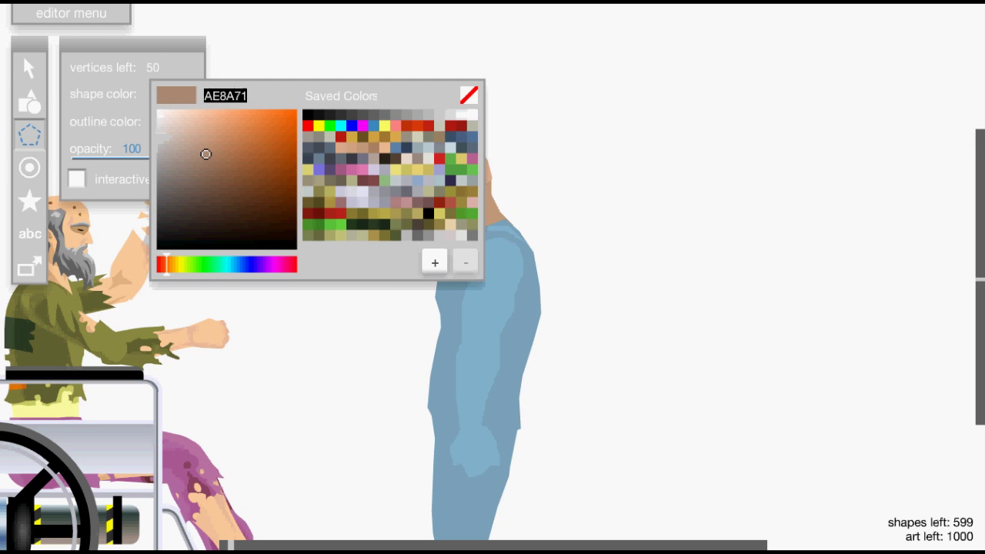
pyautogui.hotkey('ctrl', 'v')
pyautogui.moveTo(205, 130); pyautogui.dragTo(206, 141)
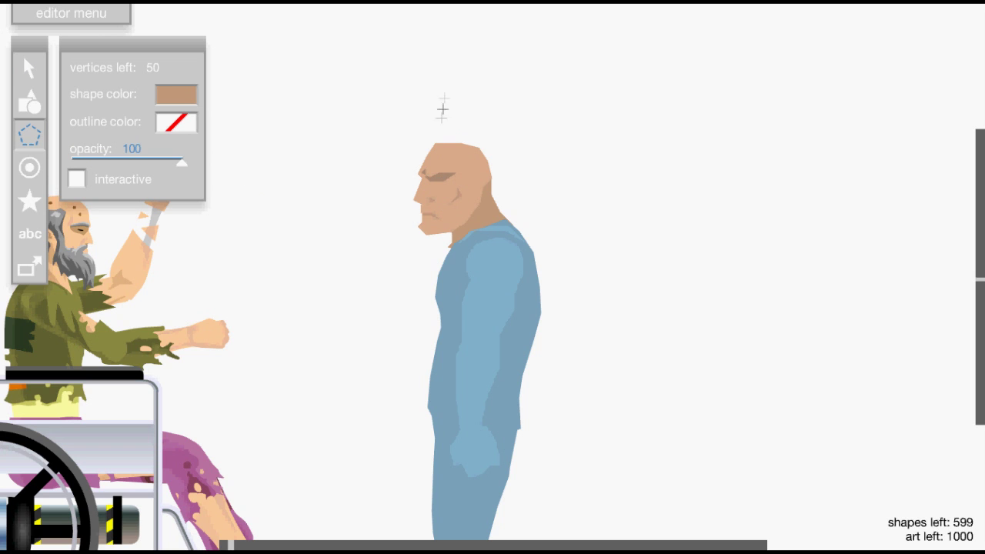
# Draw a dark grey-brown hair polygon about 19 by 17 over the top and back of the head.
pyautogui.click(183, 94)
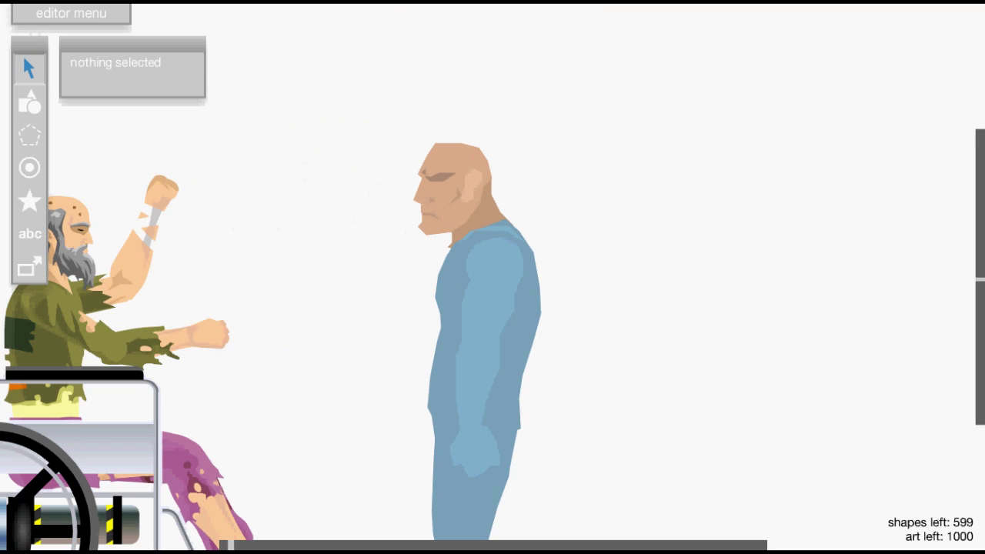
pyautogui.click(29, 135)
pyautogui.click(176, 95)
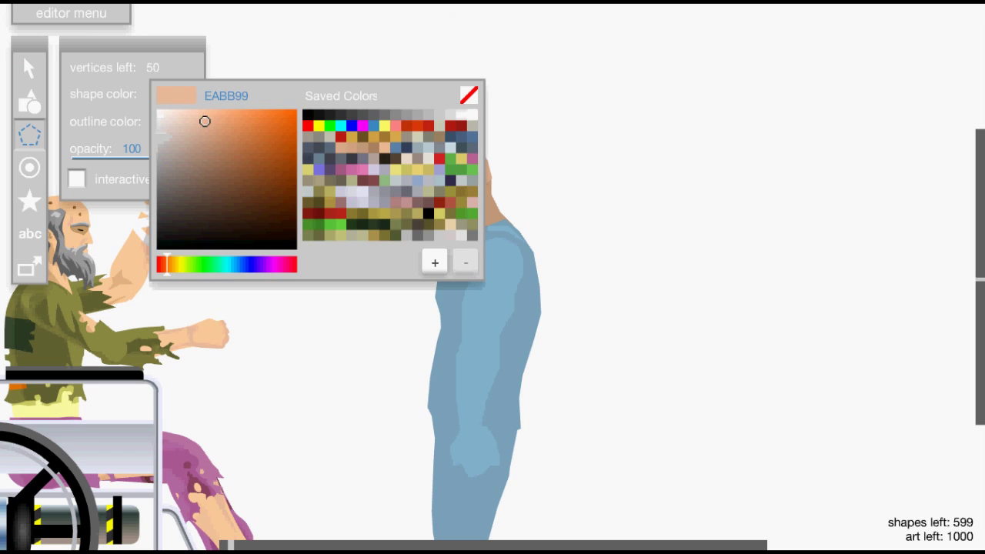
pyautogui.click(179, 180)
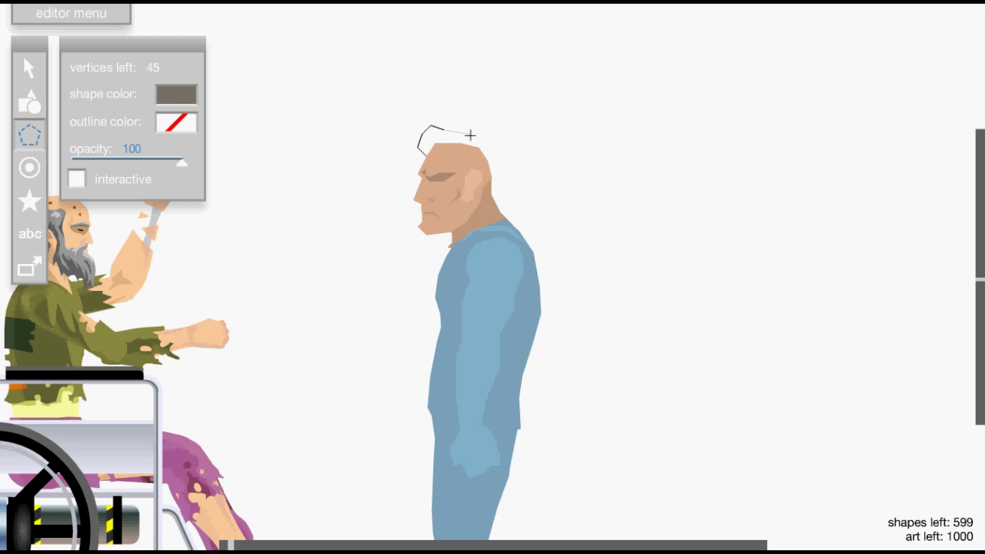
pyautogui.click(473, 134)
pyautogui.click(484, 140)
pyautogui.click(499, 152)
pyautogui.click(501, 170)
pyautogui.click(493, 200)
pyautogui.click(475, 189)
pyautogui.click(466, 174)
pyautogui.click(470, 160)
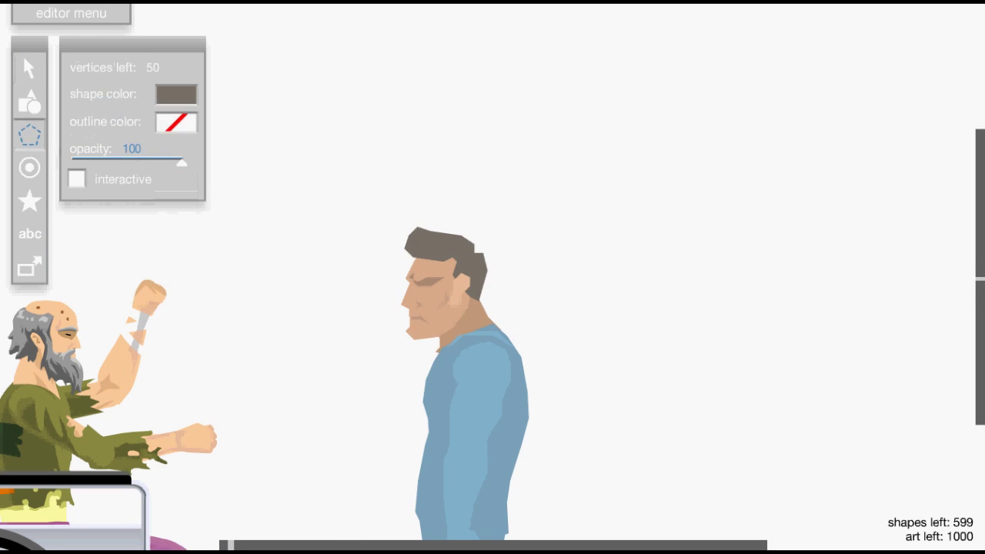
# Draw a small skin-shaded polygon at the temple along the hairline in front of the ear.
pyautogui.click(176, 95)
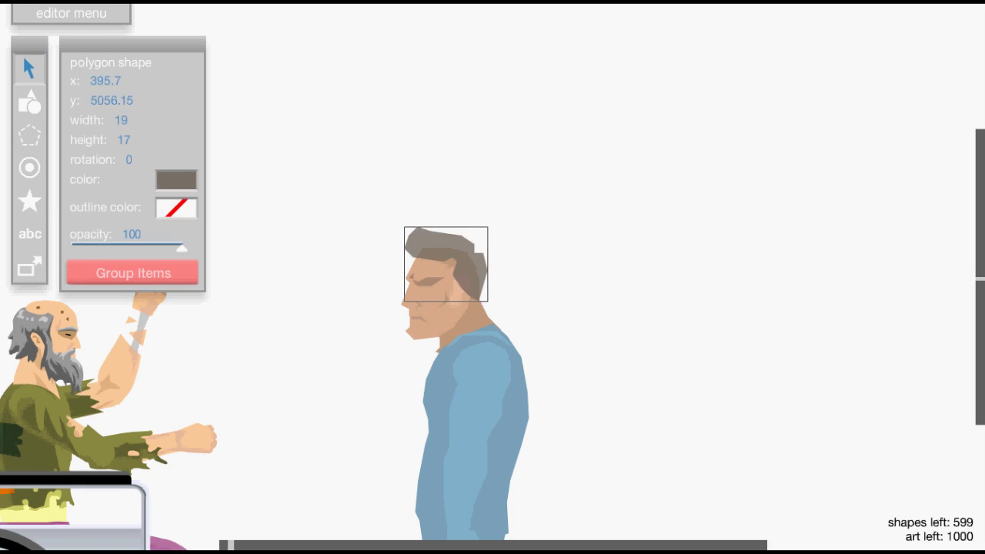
pyautogui.click(459, 295)
pyautogui.press('3')
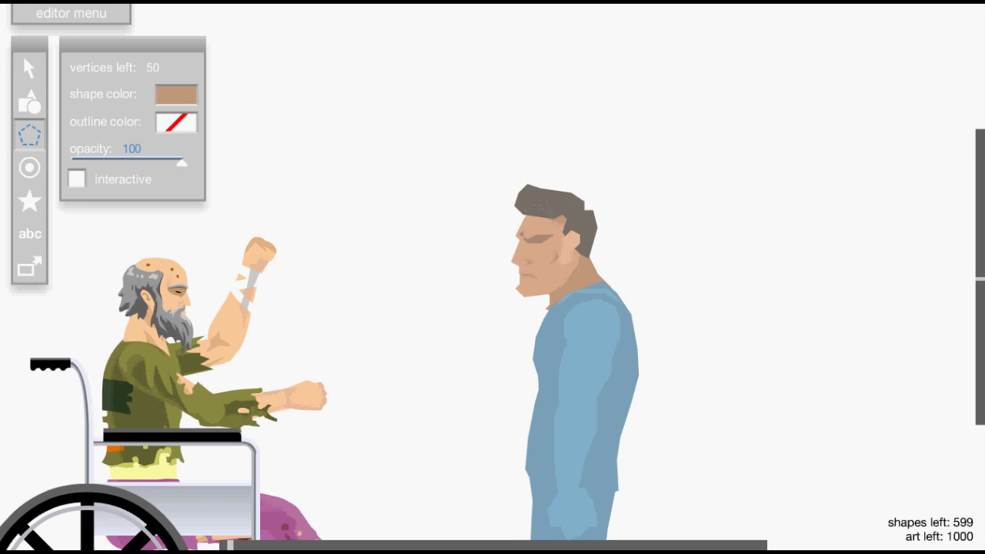
pyautogui.click(562, 223)
pyautogui.click(566, 234)
# Draw a small narrow polygon over the ear in the hair's grey-brown color.
pyautogui.click(176, 94)
pyautogui.click(550, 203)
pyautogui.click(574, 245)
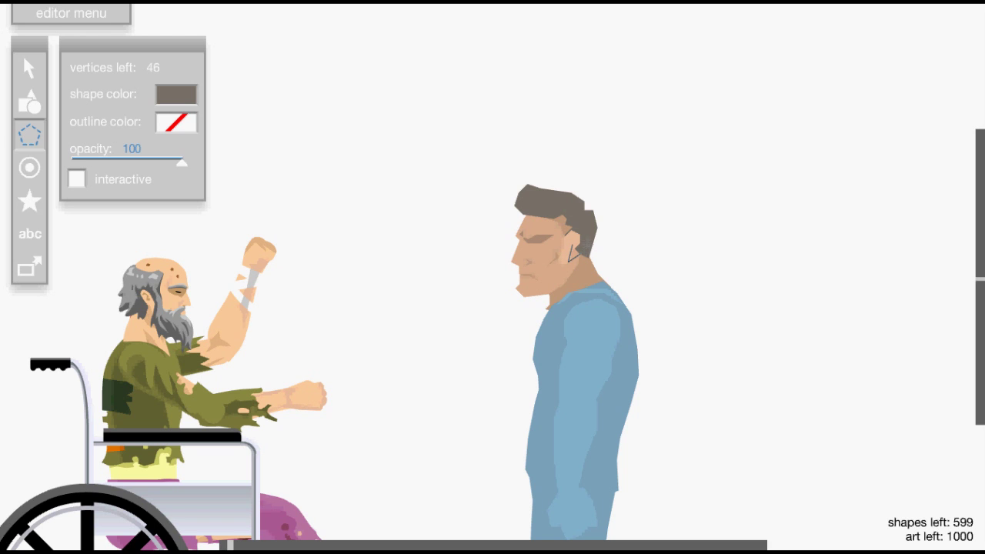
pyautogui.click(573, 245)
pyautogui.press('1')
pyautogui.click(574, 240)
pyautogui.click(662, 223)
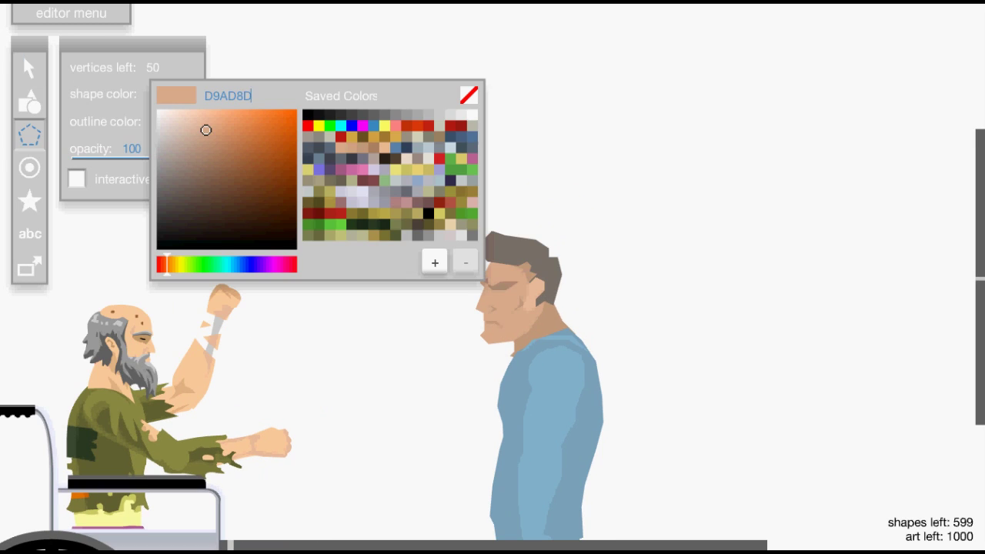
# Draw a cheek highlight polygon about 7 by 5 below the eye in a slightly lighter shade of D9AD8D.
pyautogui.moveTo(206, 130); pyautogui.dragTo(208, 120)
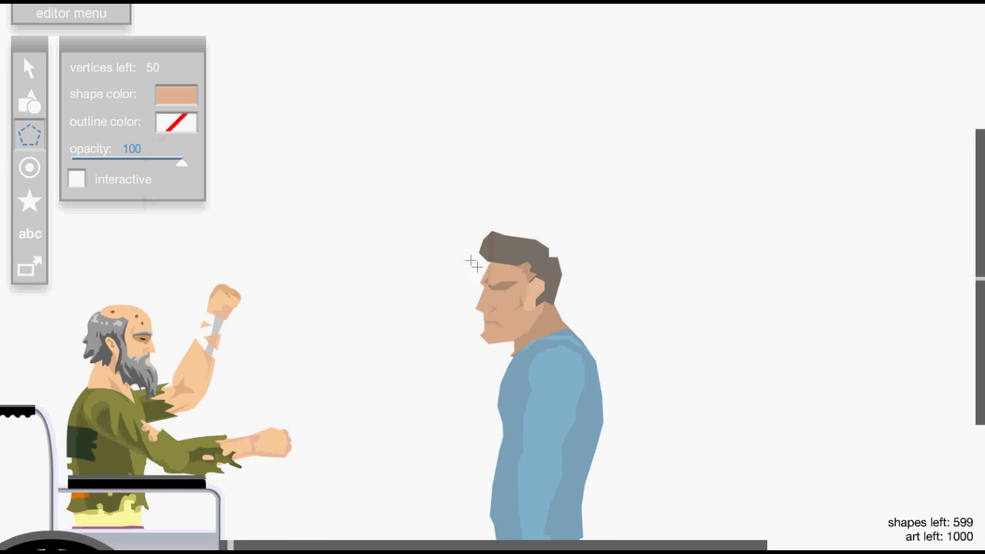
pyautogui.click(489, 290)
pyautogui.click(501, 294)
pyautogui.click(519, 292)
pyautogui.click(513, 304)
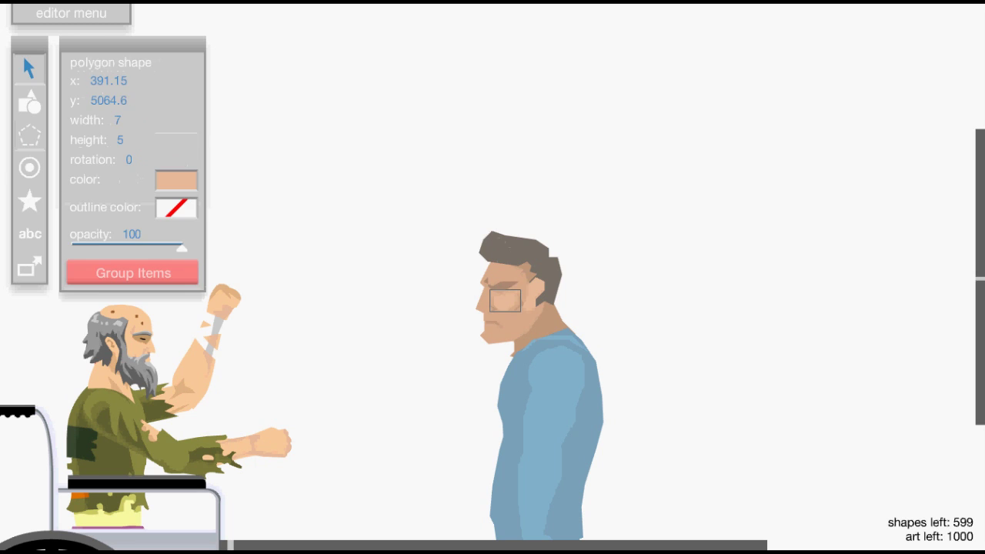
pyautogui.click(431, 254)
# Draw a thin dark polygon for the eye beneath the brow in color 5E5651.
pyautogui.press('3')
pyautogui.click(176, 94)
pyautogui.press('Return')
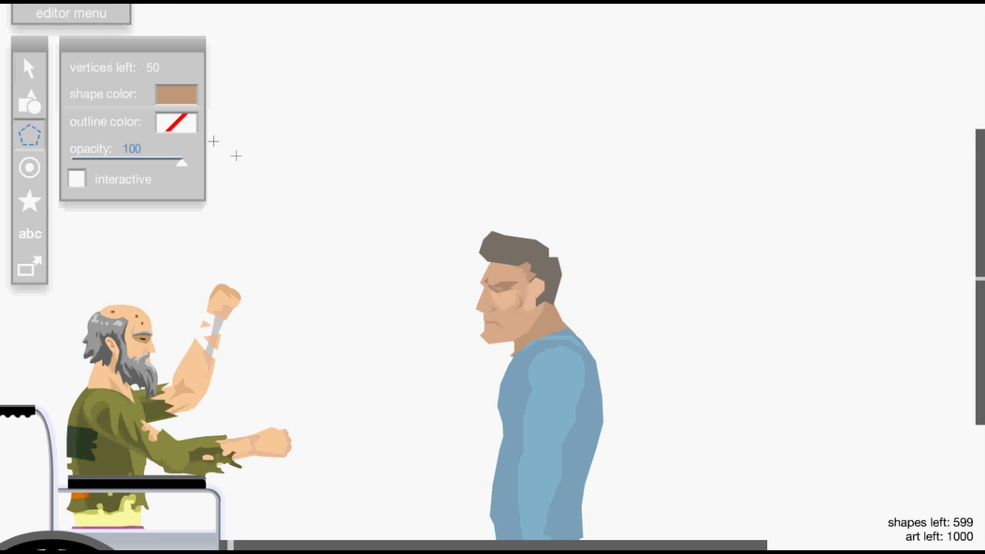
pyautogui.click(176, 94)
pyautogui.moveTo(187, 185); pyautogui.dragTo(178, 194)
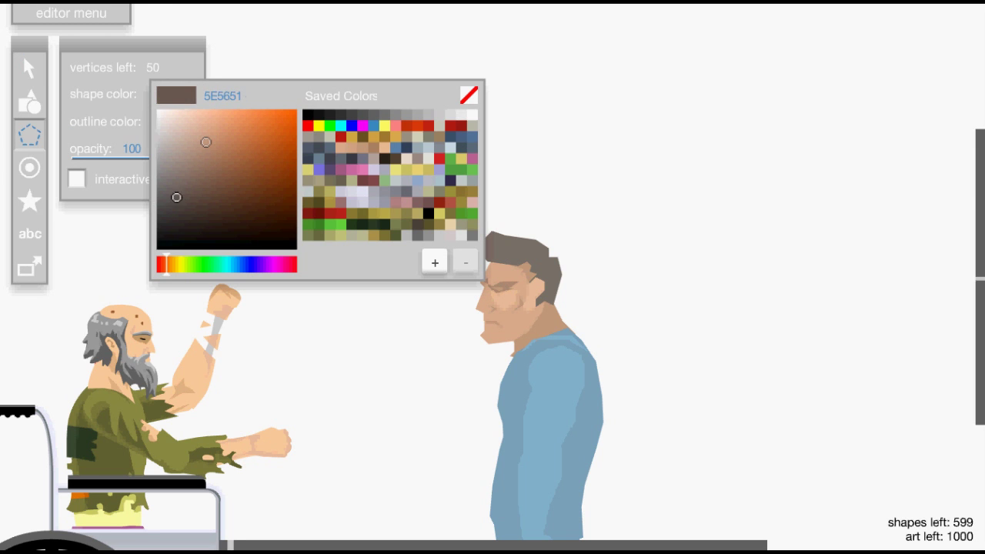
pyautogui.click(495, 286)
pyautogui.click(500, 284)
pyautogui.click(505, 282)
pyautogui.click(510, 282)
pyautogui.click(504, 286)
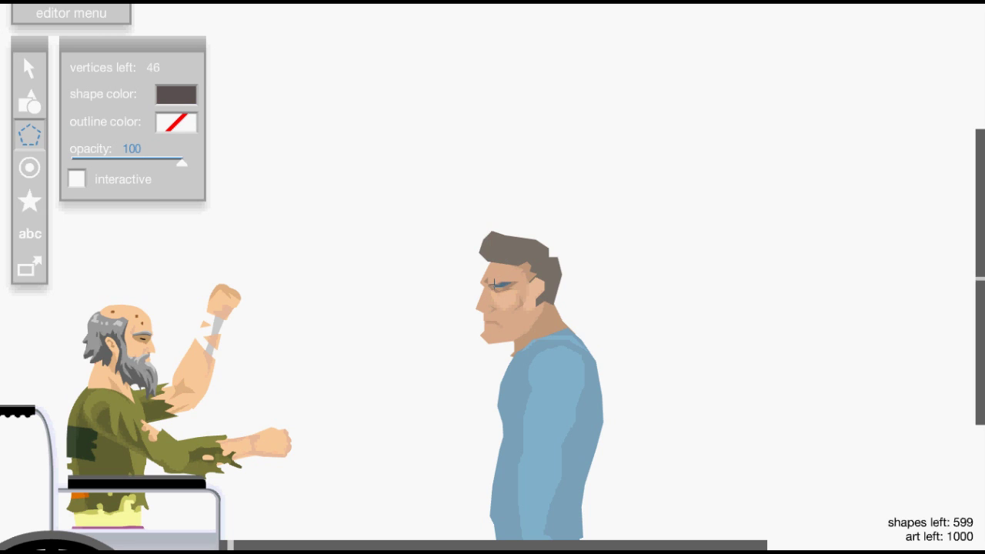
pyautogui.click(495, 286)
# Select the two thin dark eye shapes together and nudge them slightly downward.
pyautogui.click(29, 68)
pyautogui.click(502, 284)
pyautogui.keyDown('shift'); pyautogui.click(501, 287); pyautogui.keyUp('shift')
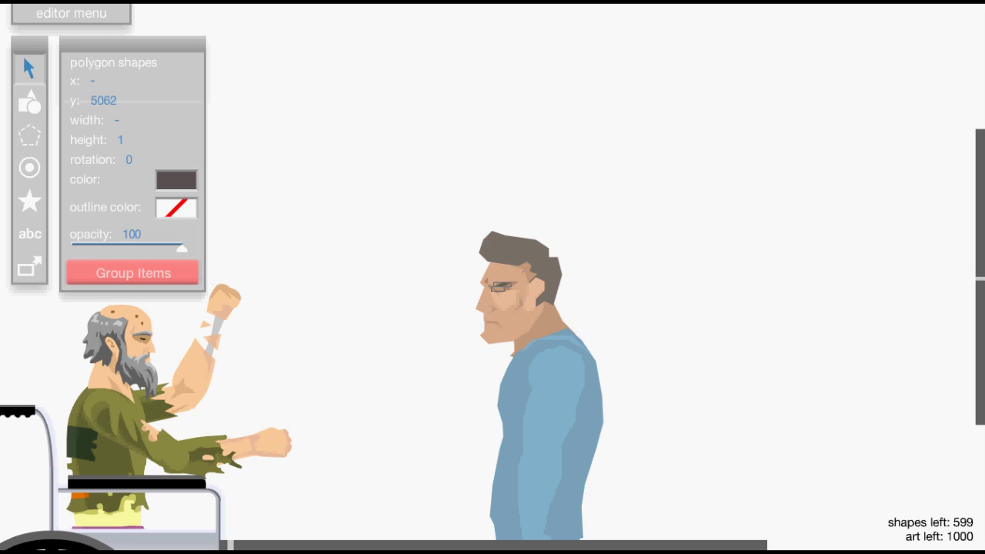
pyautogui.press('Down')
pyautogui.click(408, 231)
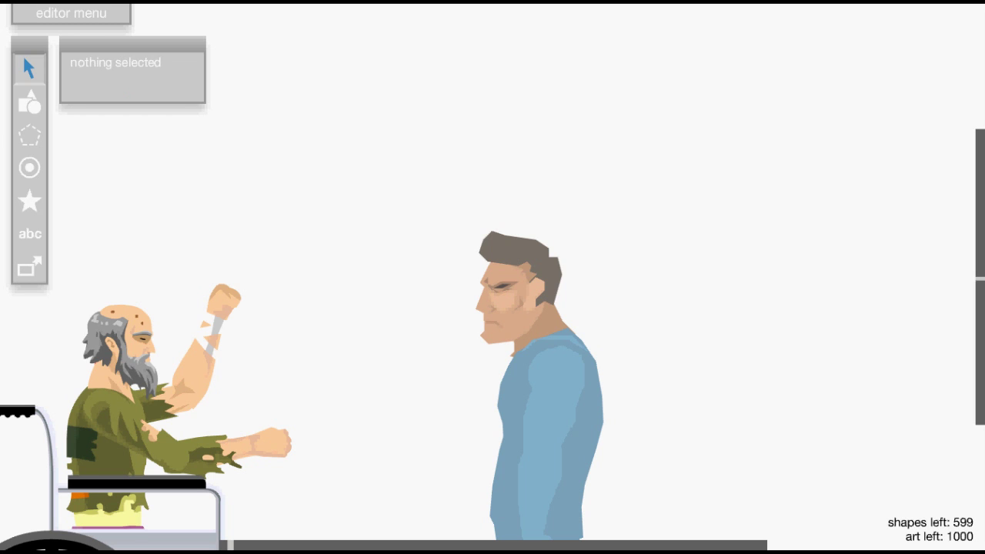
# Draw a thin highlight polygon above the eye along the brow in a light skin tone.
pyautogui.click(504, 301)
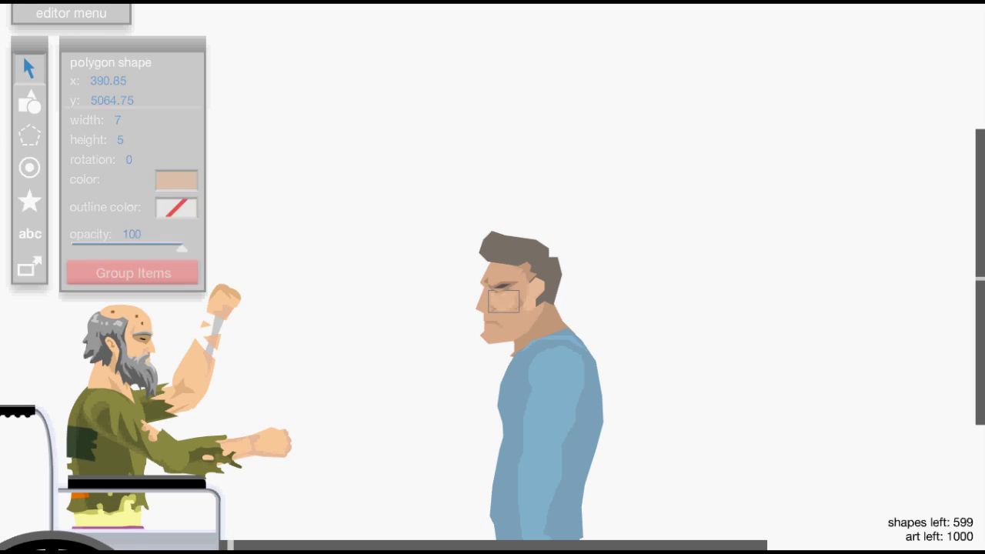
pyautogui.click(30, 135)
pyautogui.click(177, 94)
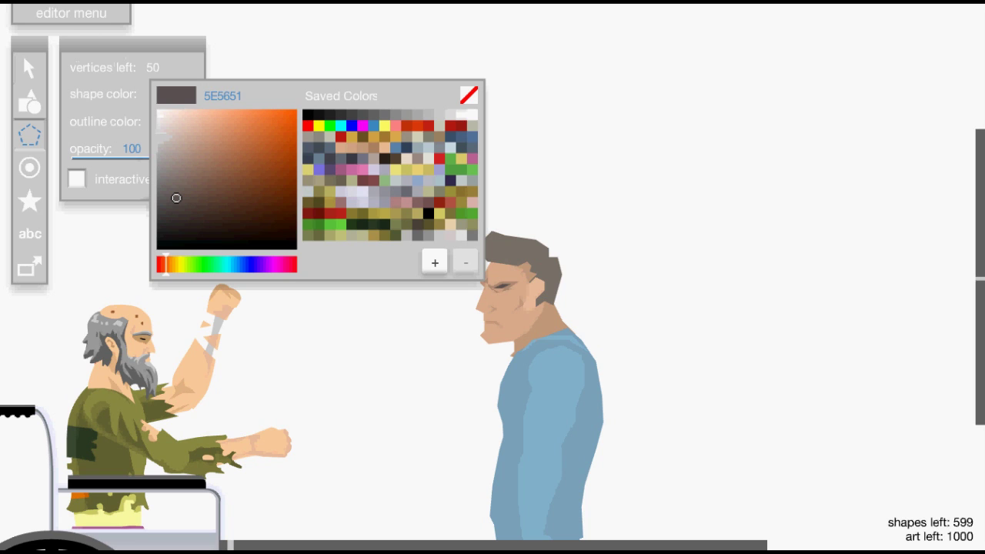
pyautogui.doubleClick(224, 96)
pyautogui.write('AE8A71')
pyautogui.press('Return')
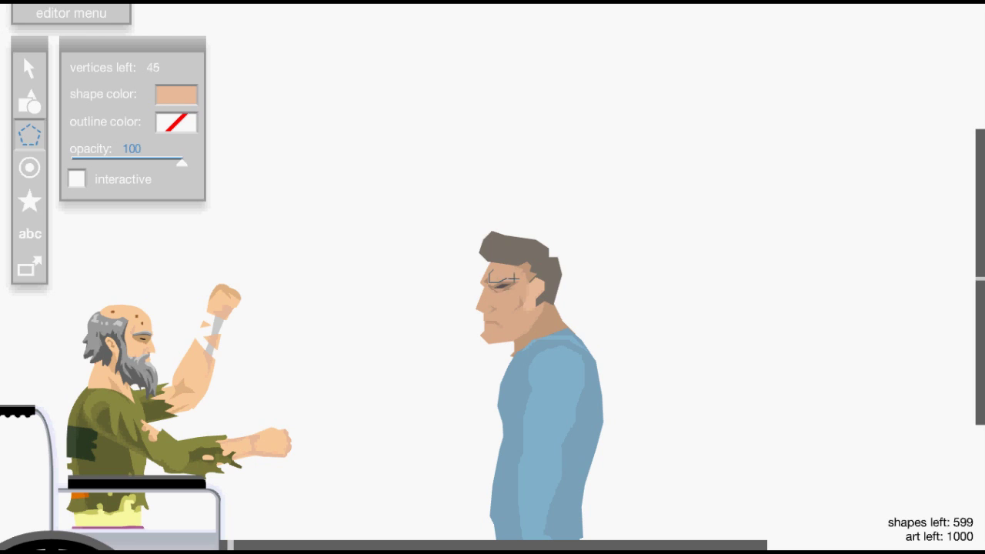
pyautogui.click(503, 275)
pyautogui.click(494, 270)
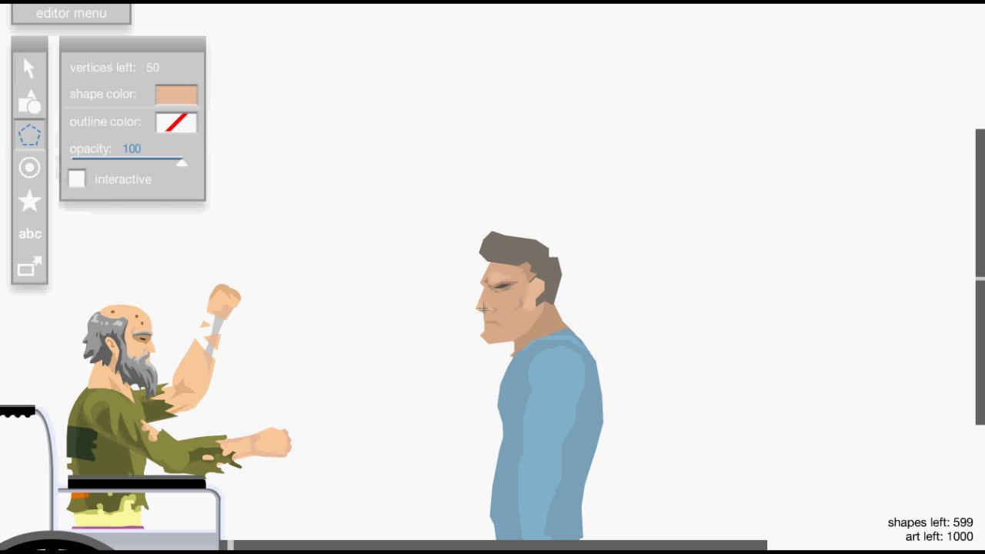
# Draw a light skin-toned highlight polygon around the mouth and chin.
pyautogui.click(482, 318)
pyautogui.click(493, 320)
pyautogui.click(496, 334)
pyautogui.click(506, 335)
pyautogui.click(491, 341)
pyautogui.click(481, 335)
pyautogui.click(484, 331)
pyautogui.press('1')
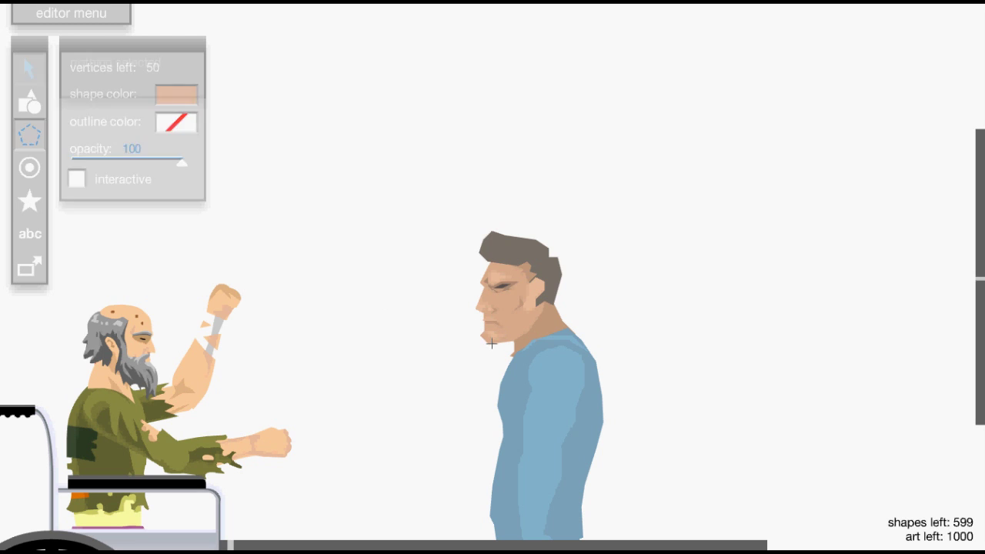
pyautogui.click(493, 336)
pyautogui.click(454, 337)
# Draw a small darker tan shading polygon on the back of the cheek in front of the ear.
pyautogui.press('3')
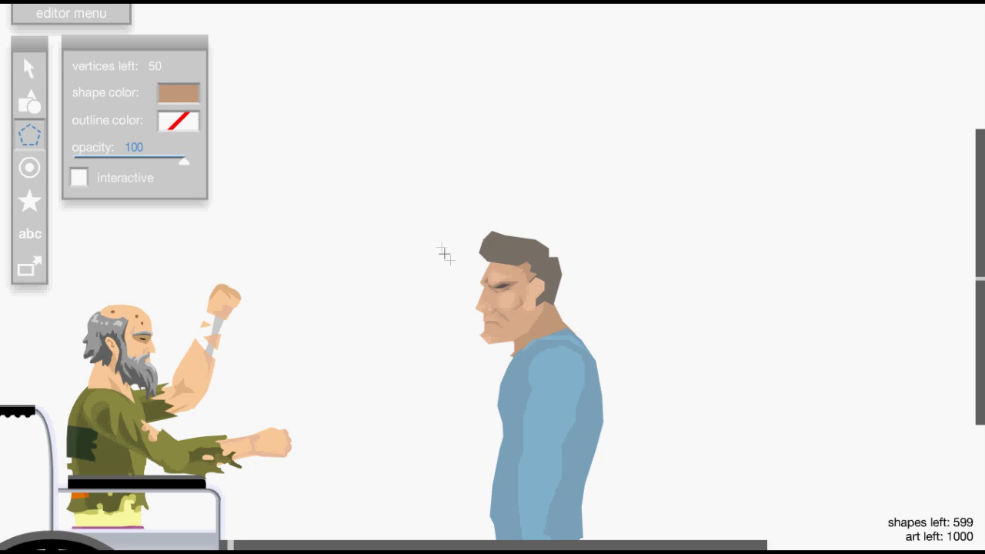
pyautogui.click(522, 305)
pyautogui.click(527, 313)
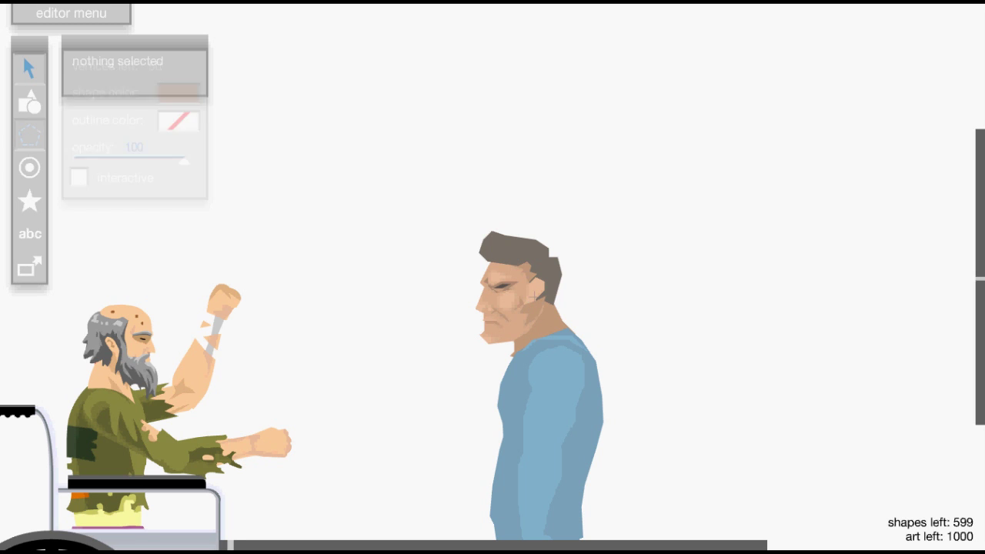
pyautogui.click(533, 294)
pyautogui.click(459, 300)
pyautogui.moveTo(459, 300); pyautogui.dragTo(451, 262)
# Draw a tan shading polygon about 2 by 4 between the eye and nose, nudge it into place and rotate it to -5.
pyautogui.press('3')
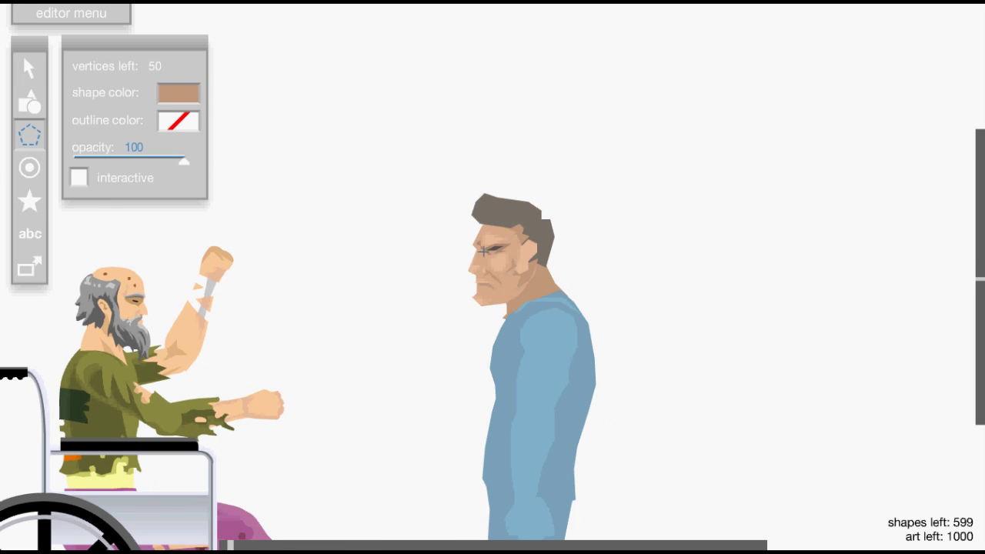
pyautogui.click(486, 253)
pyautogui.click(478, 254)
pyautogui.click(481, 255)
pyautogui.click(482, 267)
pyautogui.press('Escape')
pyautogui.press('1')
pyautogui.moveTo(484, 258); pyautogui.dragTo(487, 256)
pyautogui.press('z')
pyautogui.press('z')
pyautogui.press('z')
pyautogui.press('x')
pyautogui.press('x')
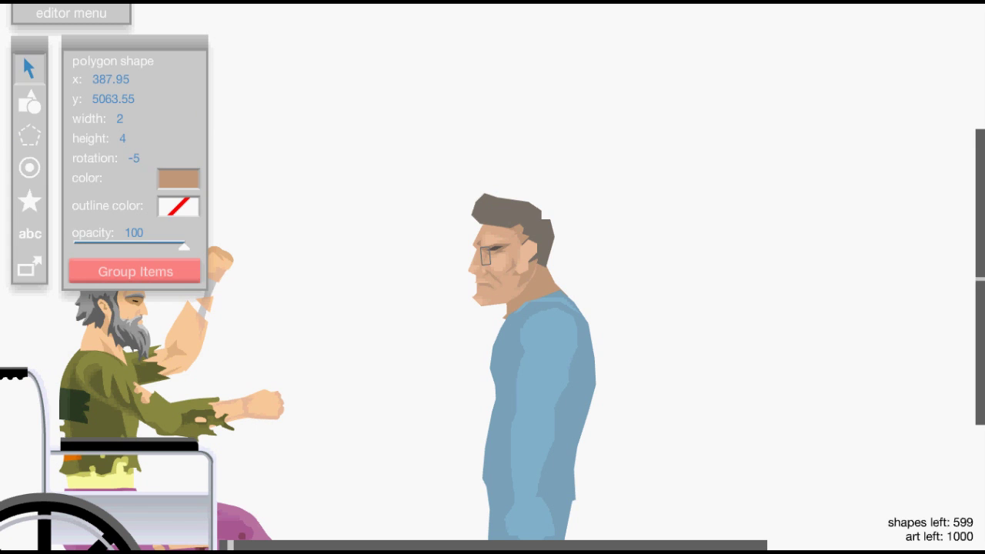
pyautogui.click(419, 250)
# Draw a shading polygon along the lower jaw in the mouth shadow's tan color and nudge it slightly into place.
pyautogui.click(483, 280)
pyautogui.click(486, 285)
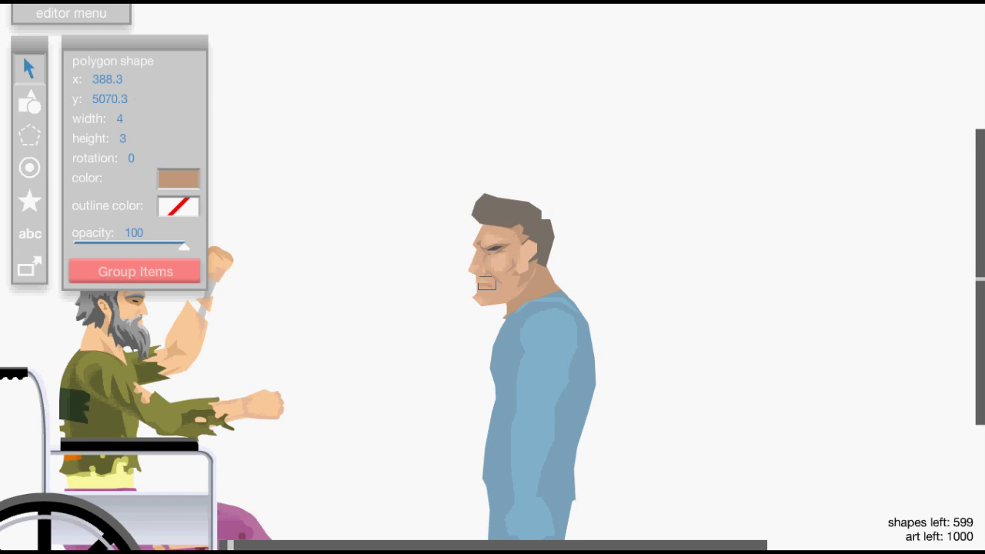
pyautogui.click(178, 178)
pyautogui.moveTo(208, 226); pyautogui.dragTo(208, 236)
pyautogui.click(446, 307)
pyautogui.press('3')
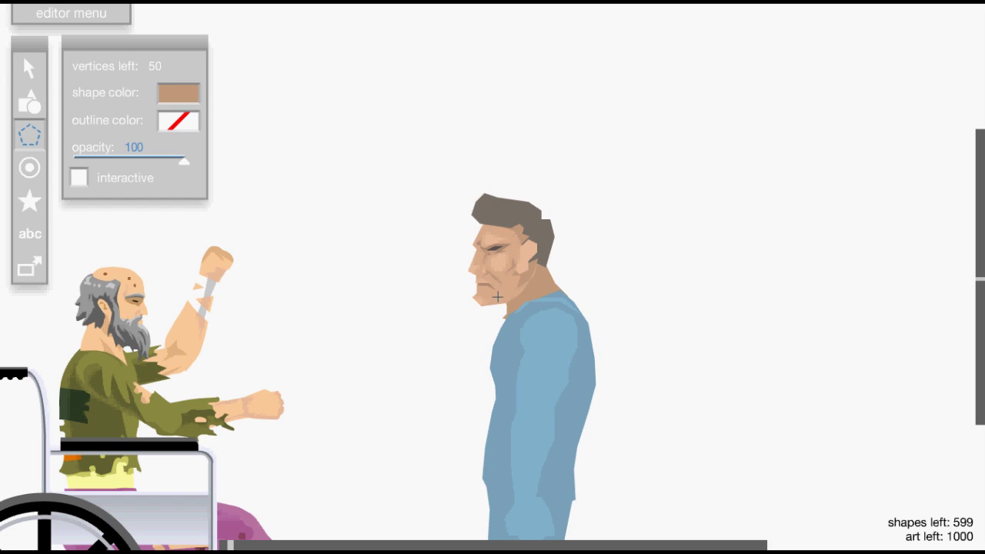
pyautogui.click(500, 299)
pyautogui.click(491, 293)
pyautogui.click(506, 302)
pyautogui.click(524, 289)
pyautogui.hotkey('ctrl', 'z')
pyautogui.click(525, 281)
pyautogui.click(515, 297)
pyautogui.click(506, 303)
pyautogui.click(491, 294)
pyautogui.press('1')
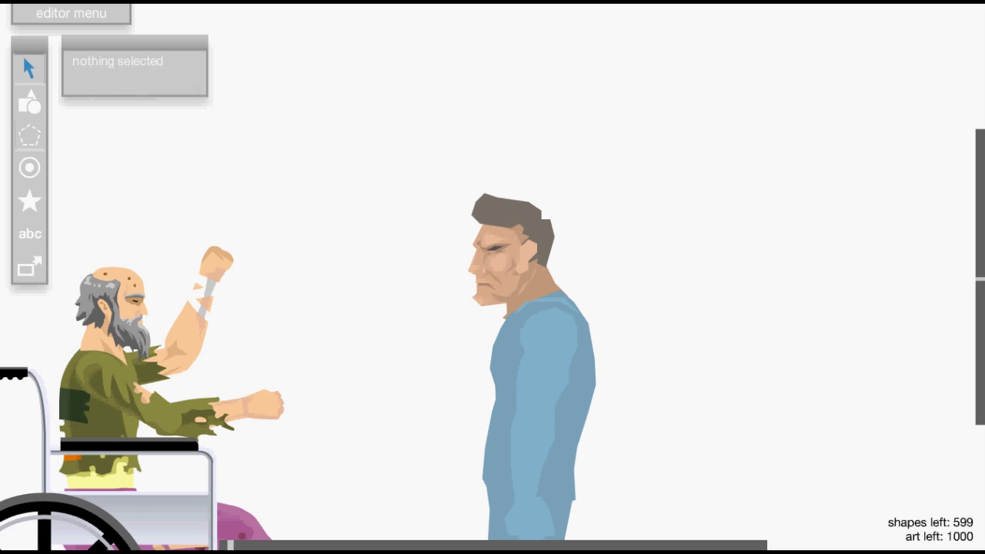
pyautogui.moveTo(511, 293); pyautogui.dragTo(513, 292)
pyautogui.click(438, 308)
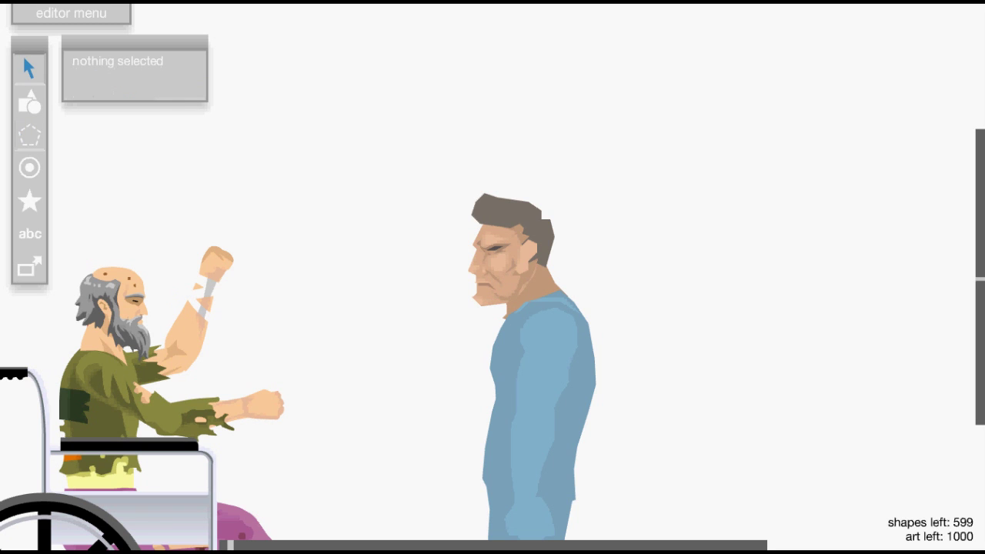
# Draw light skin-toned highlight polygons on the lower cheek and along the nose.
pyautogui.press('3')
pyautogui.click(502, 270)
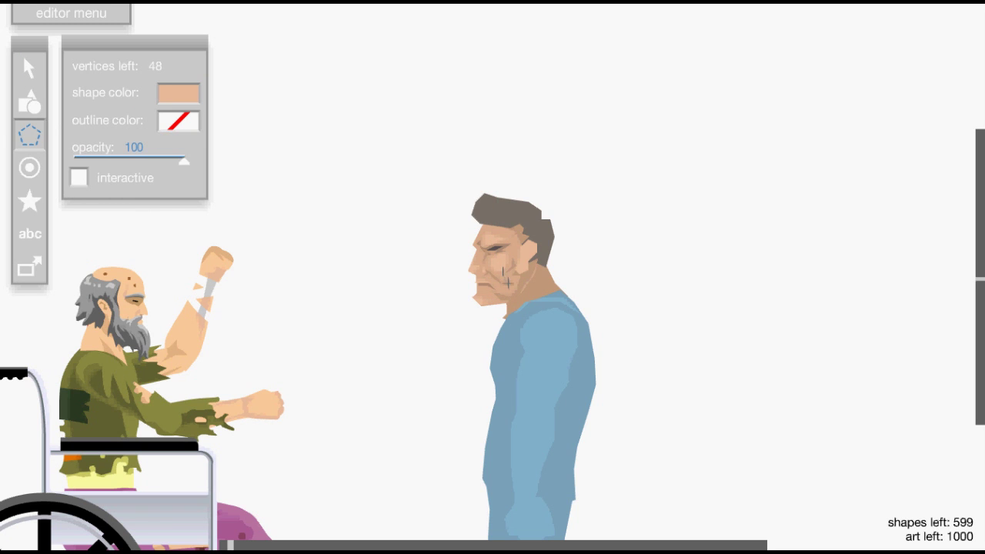
pyautogui.click(509, 287)
pyautogui.click(493, 270)
pyautogui.click(502, 268)
pyautogui.click(474, 259)
pyautogui.click(479, 248)
pyautogui.click(467, 271)
pyautogui.press('Escape')
# Draw a darker tan shading polygon along the back of the jaw beneath the ear.
pyautogui.click(529, 283)
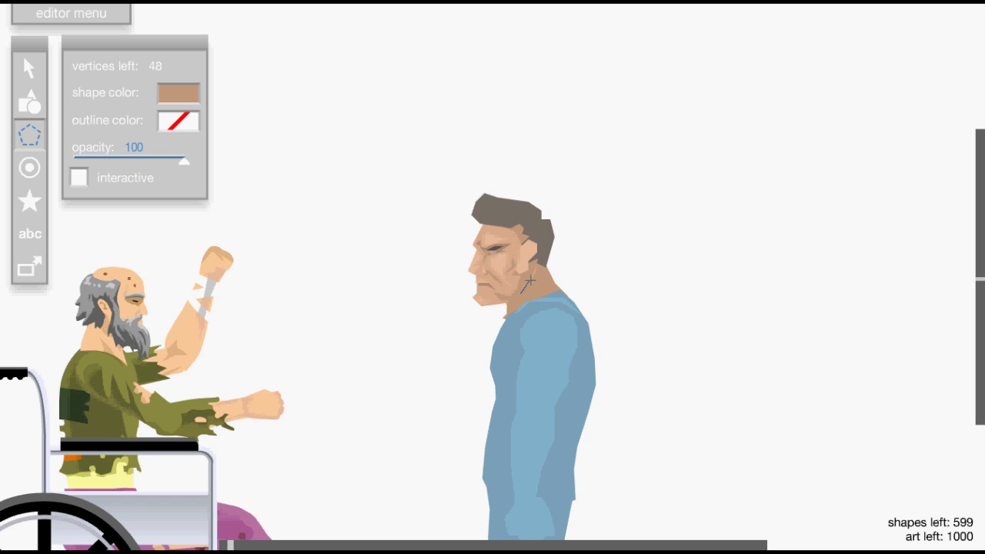
pyautogui.click(537, 266)
pyautogui.click(528, 276)
pyautogui.click(521, 294)
# Draw a forehead highlight polygon in color EAB999 and a small darker tan shading polygon inside the ear.
pyautogui.click(178, 93)
pyautogui.click(208, 141)
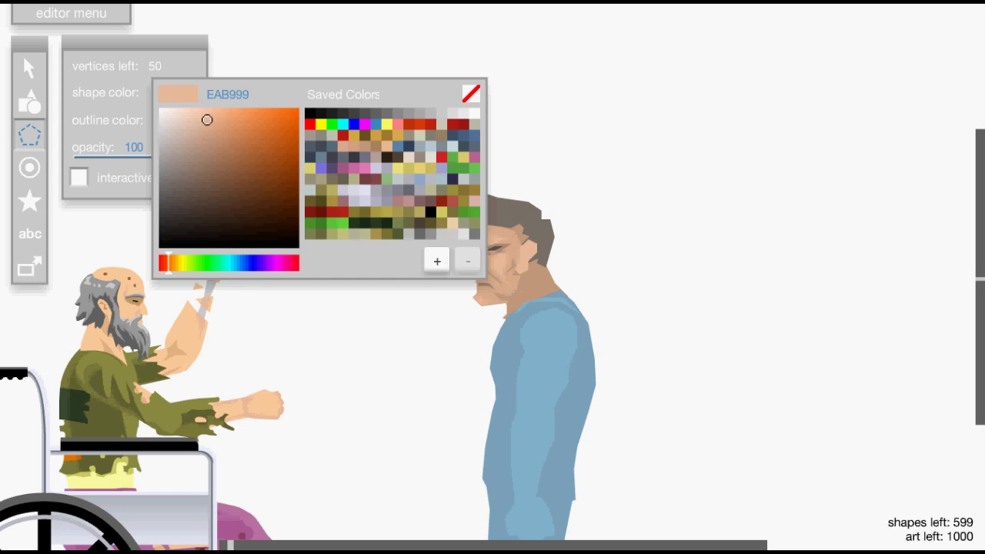
pyautogui.click(472, 240)
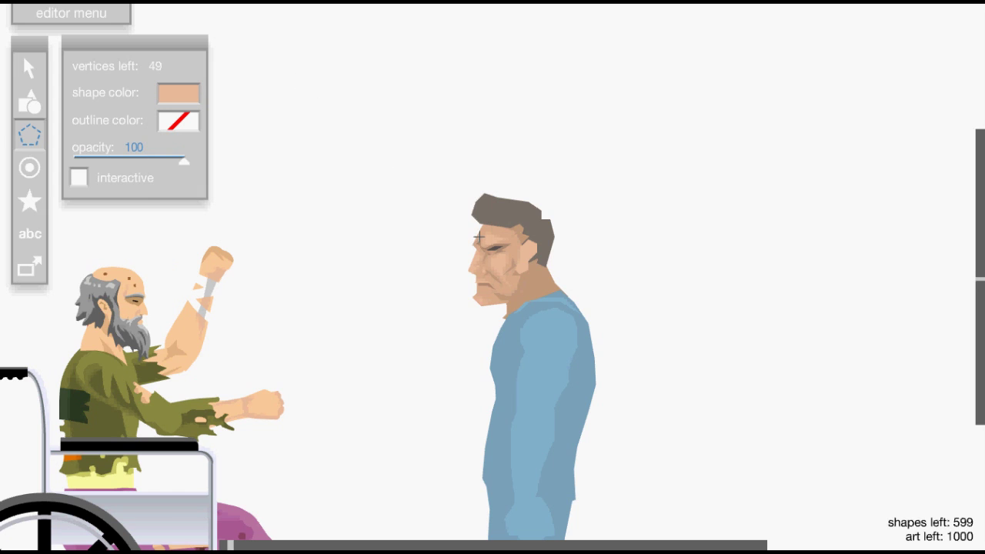
pyautogui.click(483, 229)
pyautogui.click(477, 234)
pyautogui.click(473, 240)
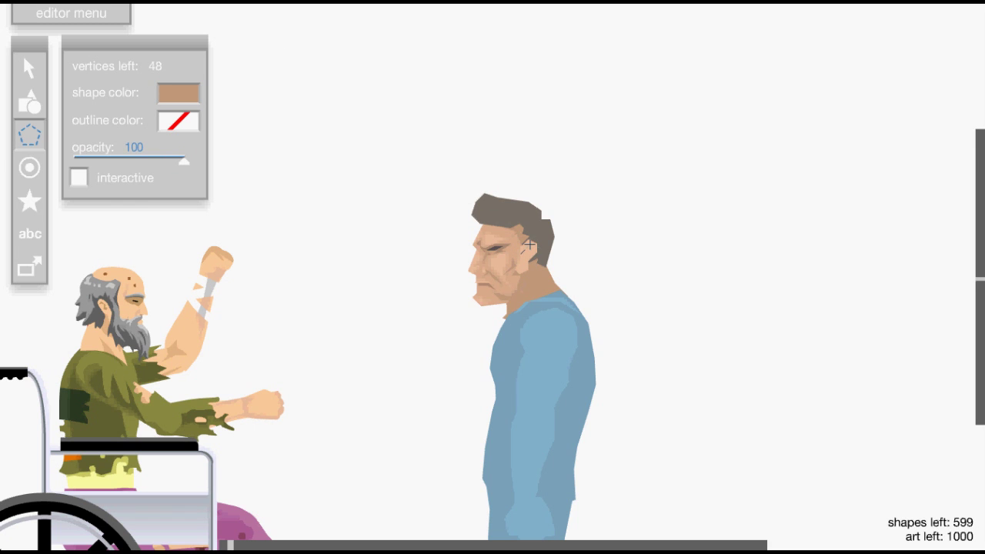
pyautogui.click(530, 244)
pyautogui.click(532, 247)
# Draw a small polygon at the earlobe in color D9AD8D.
pyautogui.press('1')
pyautogui.click(476, 247)
pyautogui.click(178, 179)
pyautogui.moveTo(207, 179); pyautogui.dragTo(254, 179)
pyautogui.press('3')
pyautogui.click(178, 93)
pyautogui.moveTo(206, 94); pyautogui.dragTo(254, 94)
pyautogui.write('D8A883')
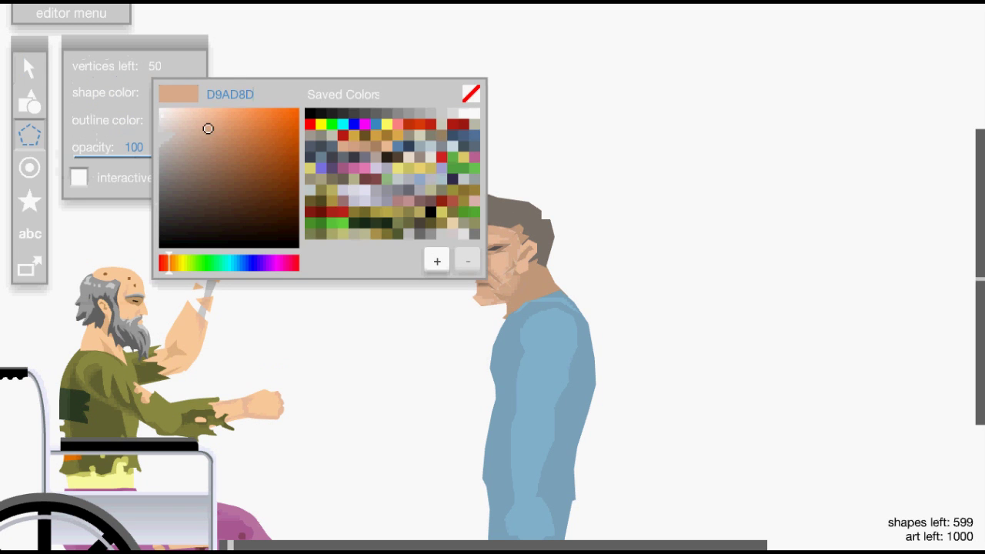
pyautogui.click(518, 275)
pyautogui.click(518, 269)
pyautogui.click(529, 262)
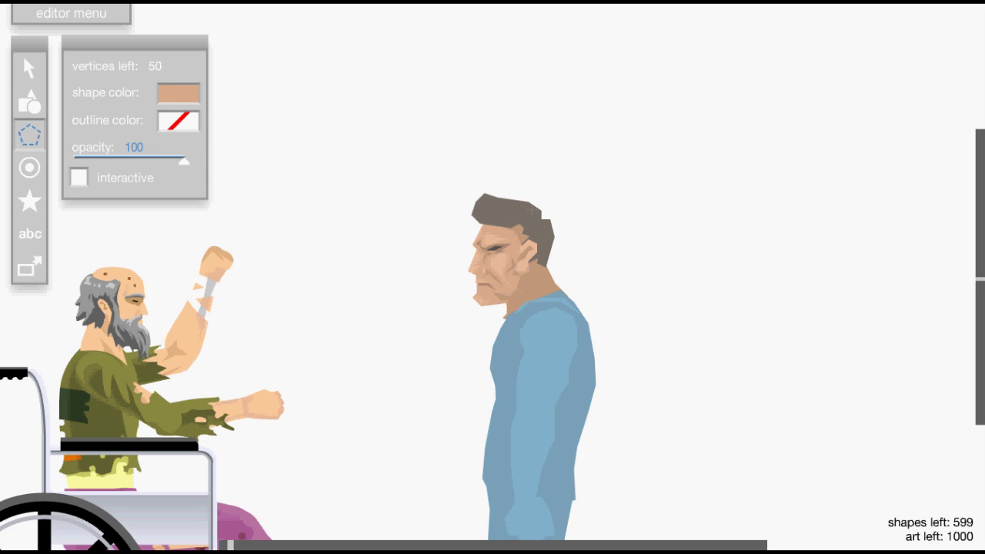
# Draw a small shading polygon on the cheek in front of the earlobe and nudge it slightly toward the jaw.
pyautogui.press('1')
pyautogui.click(526, 268)
pyautogui.press('3')
pyautogui.click(519, 265)
pyautogui.click(515, 261)
pyautogui.click(515, 267)
pyautogui.click(519, 265)
pyautogui.press('1')
pyautogui.click(517, 265)
pyautogui.moveTo(517, 264); pyautogui.dragTo(519, 266)
pyautogui.click(600, 254)
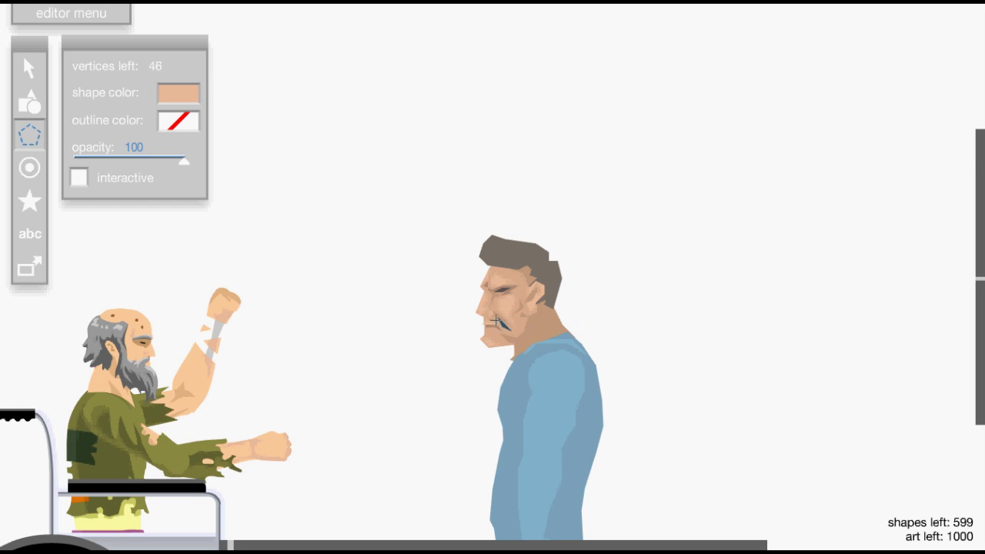
# Draw a light highlight polygon about 3 by 3 beside the corner of the mouth.
pyautogui.click(497, 319)
pyautogui.press('1')
pyautogui.click(507, 328)
pyautogui.click(503, 324)
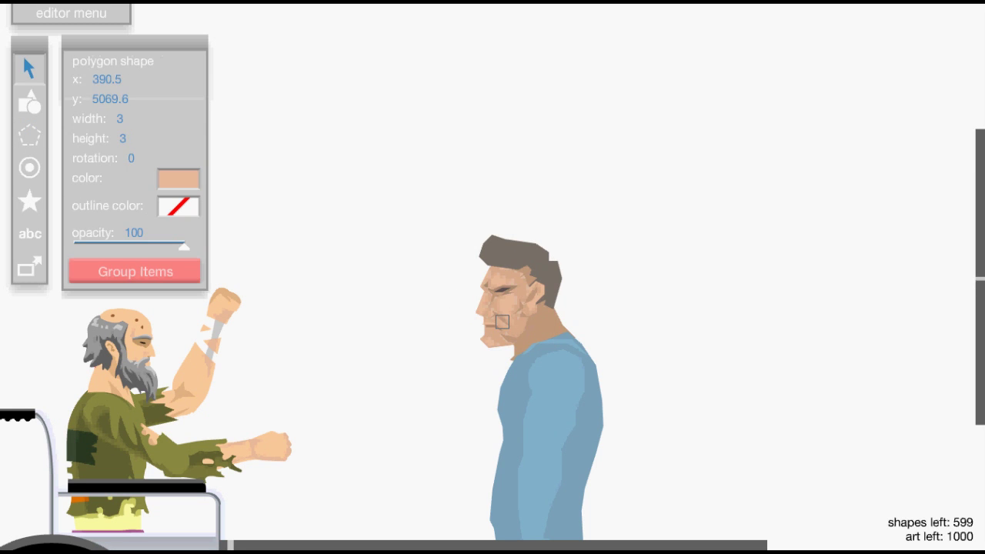
pyautogui.hotkey('shift', 'z')
# Draw a shadow polygon on the neck beneath the jaw in color AE896F.
pyautogui.press('3')
pyautogui.click(179, 94)
pyautogui.doubleClick(239, 95)
pyautogui.write('C1987C')
pyautogui.press('Return')
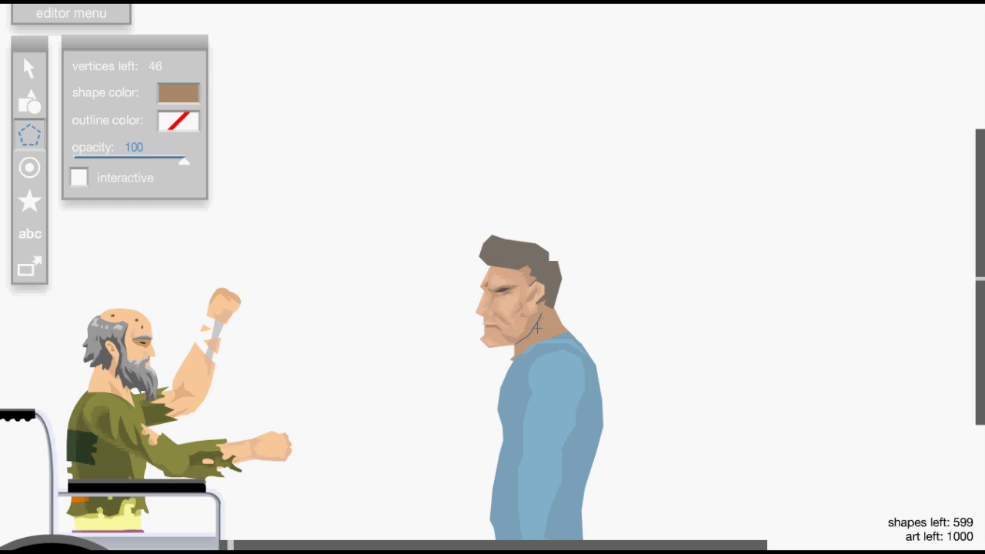
pyautogui.click(534, 332)
pyautogui.click(544, 335)
pyautogui.click(526, 347)
pyautogui.click(514, 345)
# Draw a shading polygon along the jaw above the neck shadow in color C39B7F.
pyautogui.click(179, 93)
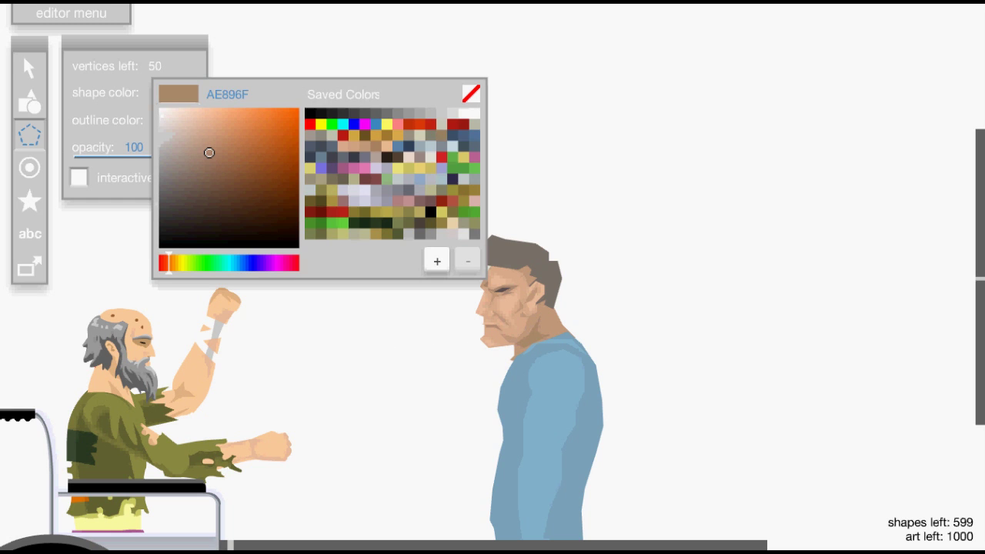
pyautogui.moveTo(229, 94); pyautogui.dragTo(205, 95)
pyautogui.write('C39B7F')
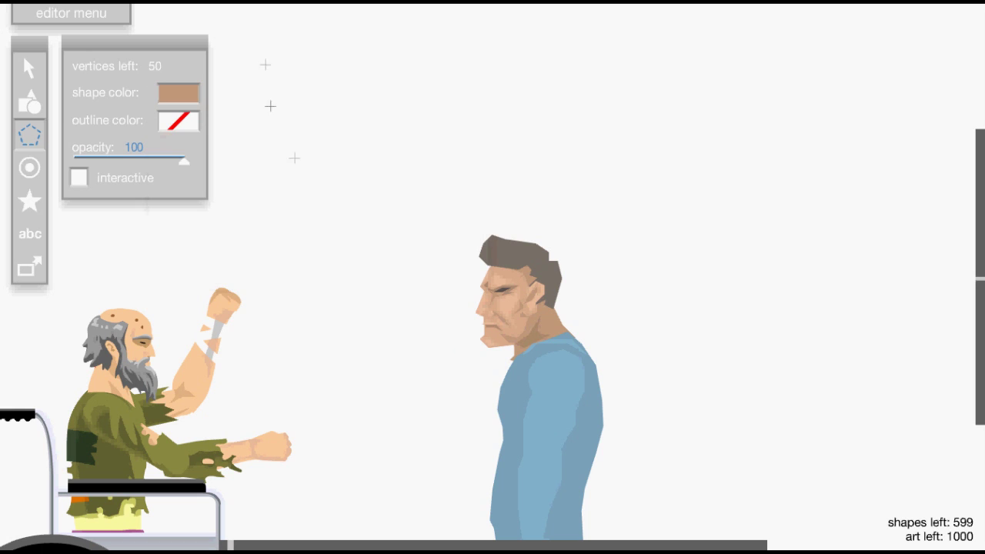
pyautogui.click(523, 329)
pyautogui.click(534, 321)
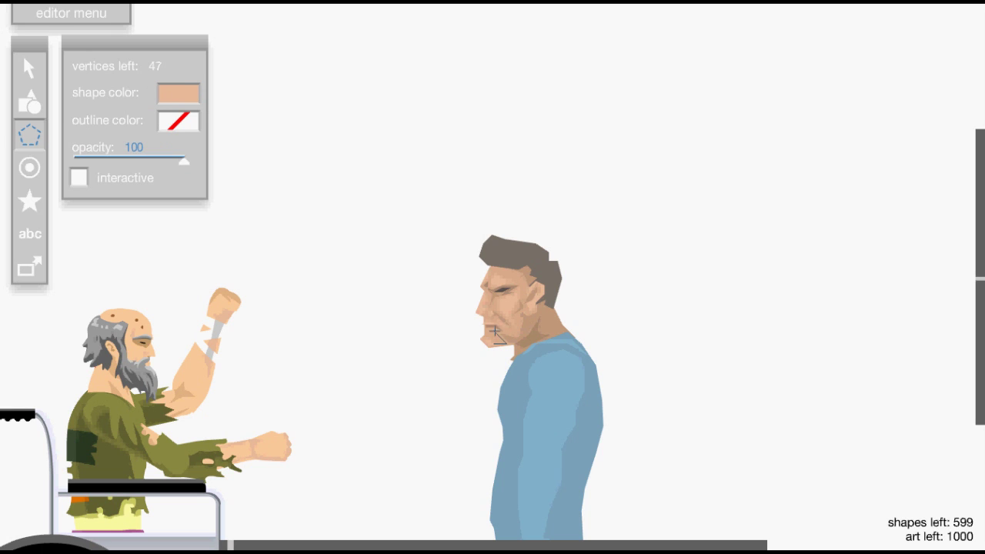
# Draw a light highlight polygon on the lower chin and test-run the level to view the character.
pyautogui.click(494, 343)
pyautogui.press('t')
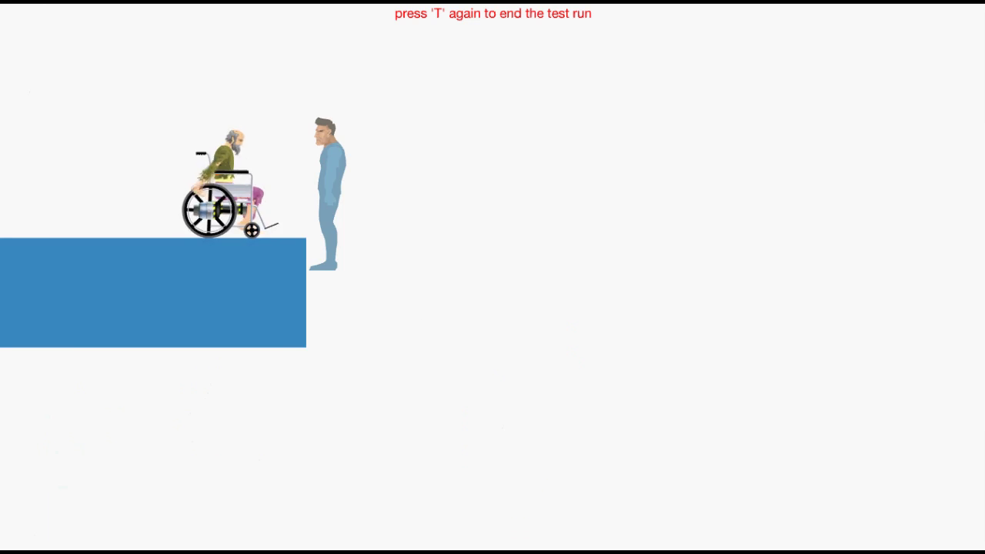
pyautogui.press('t')
pyautogui.click(178, 92)
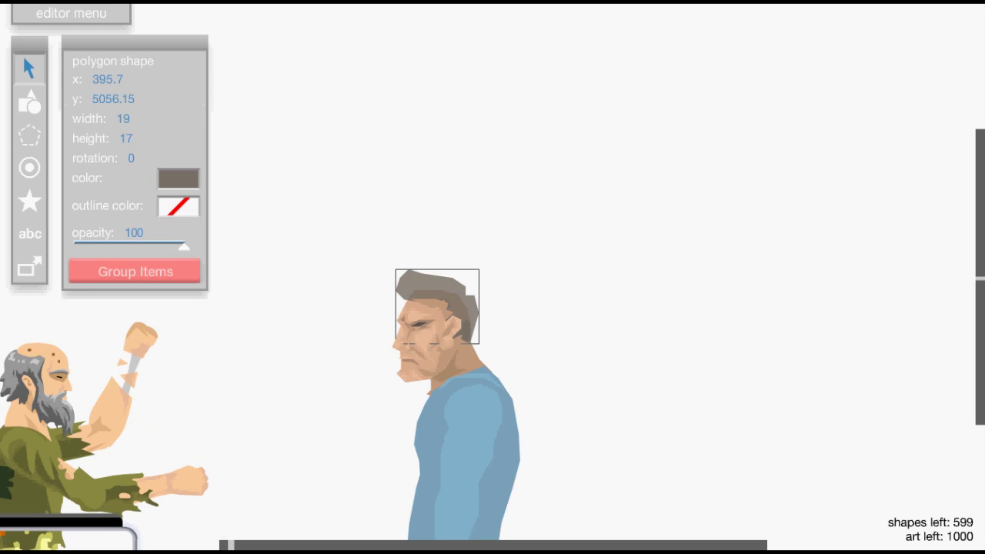
# Try deleting the hair and ear shapes selected together.
pyautogui.keyDown('shift'); pyautogui.click(452, 331); pyautogui.keyUp('shift')
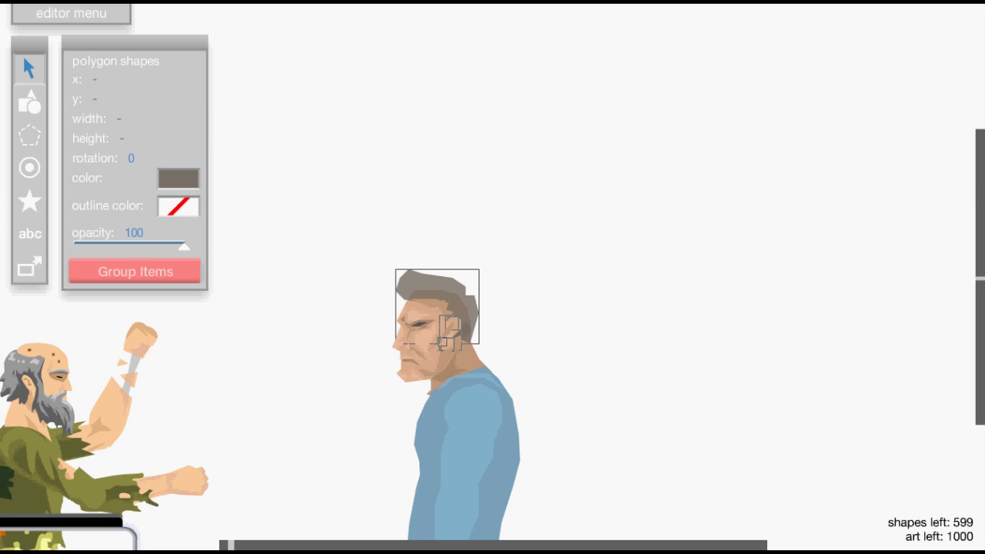
pyautogui.press('Delete')
pyautogui.hotkey('ctrl', 'z')
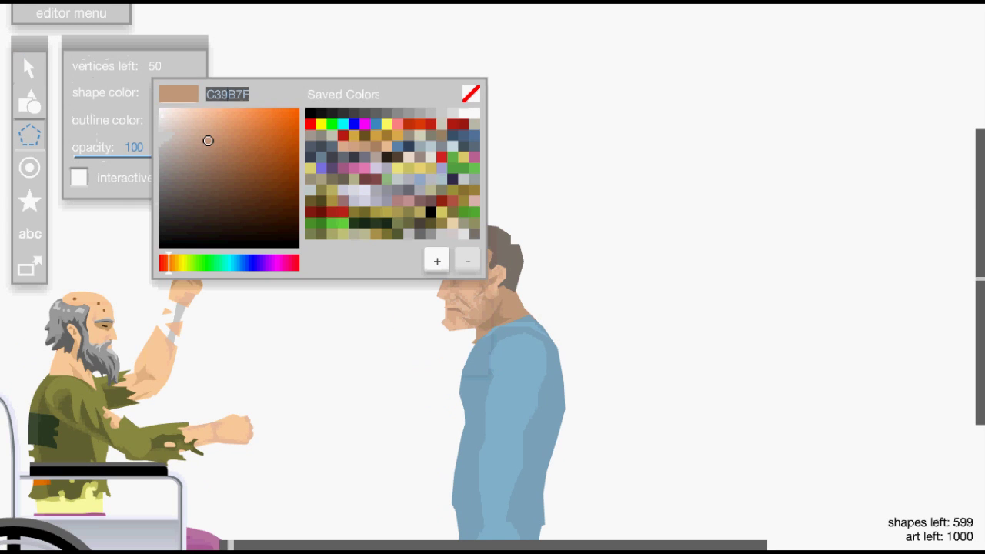
# Draw a highlight polygon along the bottom of the chin in a lighter peach skin tone.
pyautogui.click(208, 130)
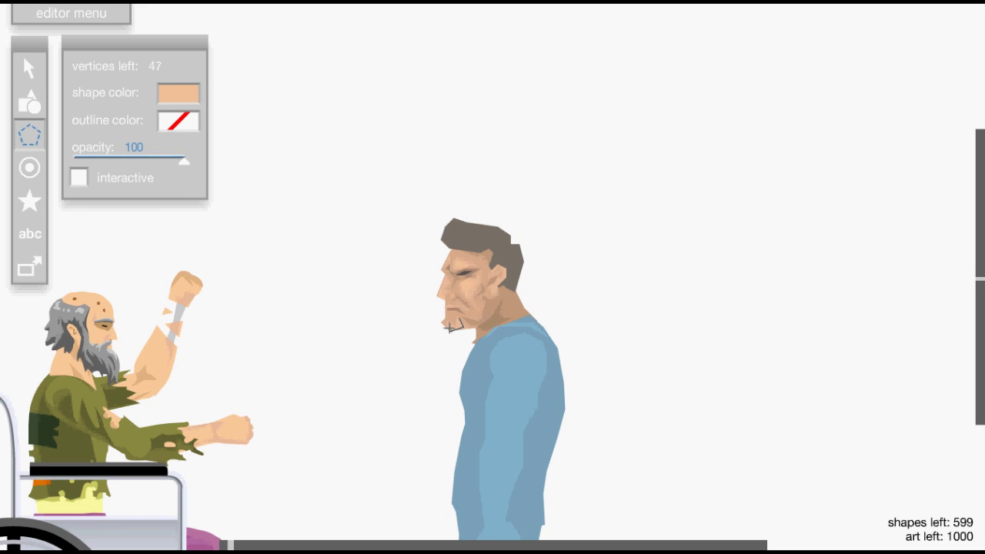
pyautogui.click(447, 324)
pyautogui.click(459, 319)
# Draw a dark shading polygon along the back of the jaw below the ear in color AD8870.
pyautogui.press('1')
pyautogui.click(489, 307)
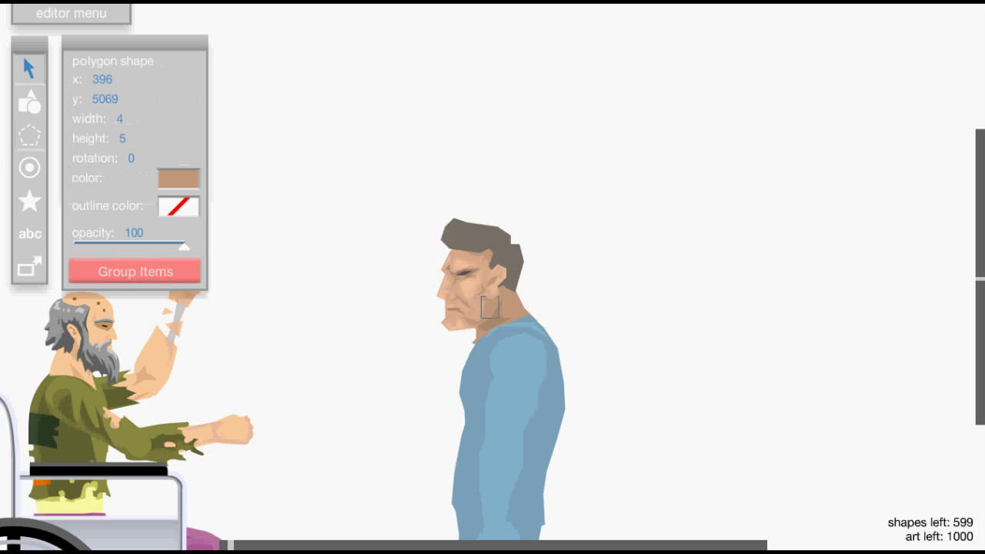
pyautogui.click(178, 179)
pyautogui.click(228, 181)
pyautogui.hotkey('ctrl', 'c')
pyautogui.press('3')
pyautogui.click(179, 93)
pyautogui.click(227, 95)
pyautogui.hotkey('ctrl', 'v')
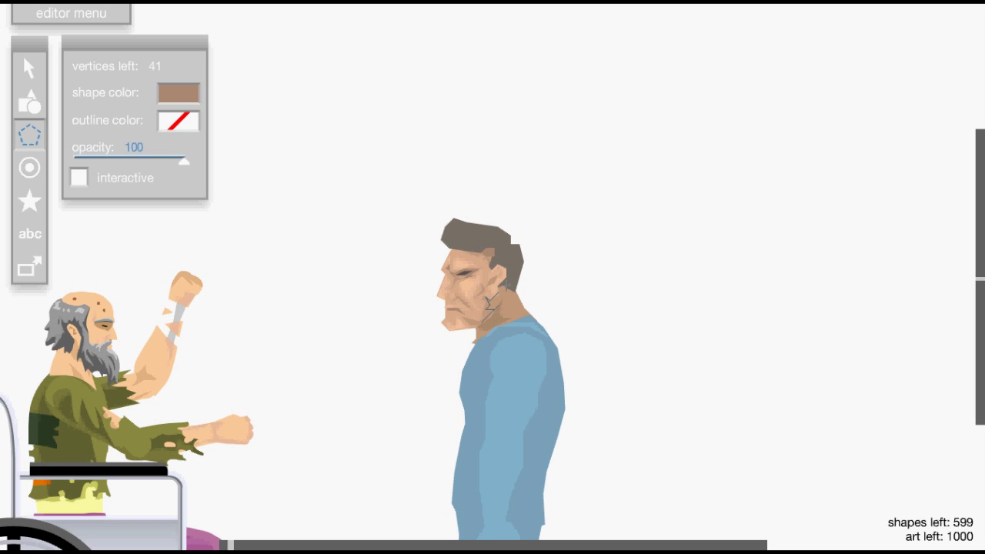
pyautogui.click(499, 291)
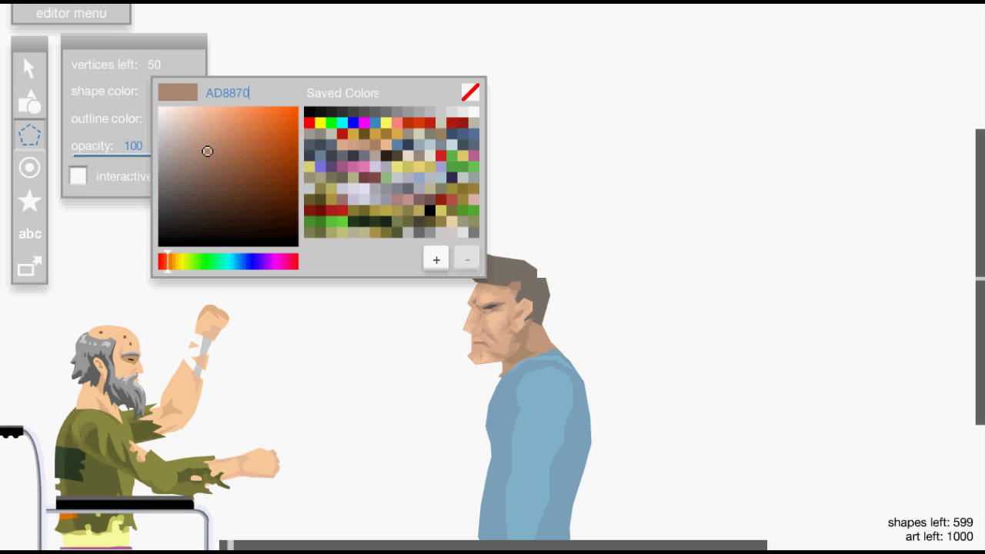
# Draw a skin polygon in light peach at the brow by the nose bridge, and test-run the level to view the face.
pyautogui.doubleClick(227, 93)
pyautogui.hotkey('ctrl', 'v')
pyautogui.press('Return')
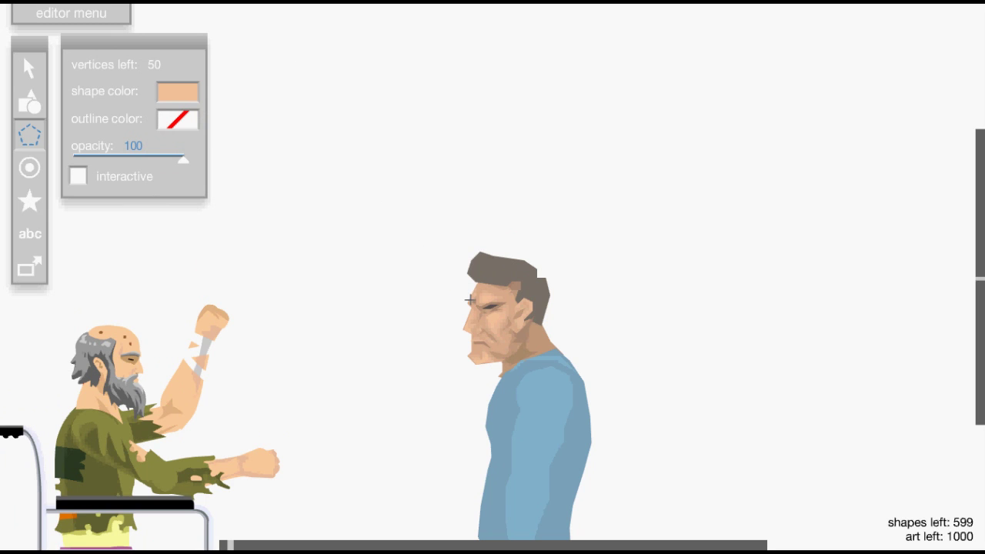
pyautogui.click(468, 299)
pyautogui.click(469, 298)
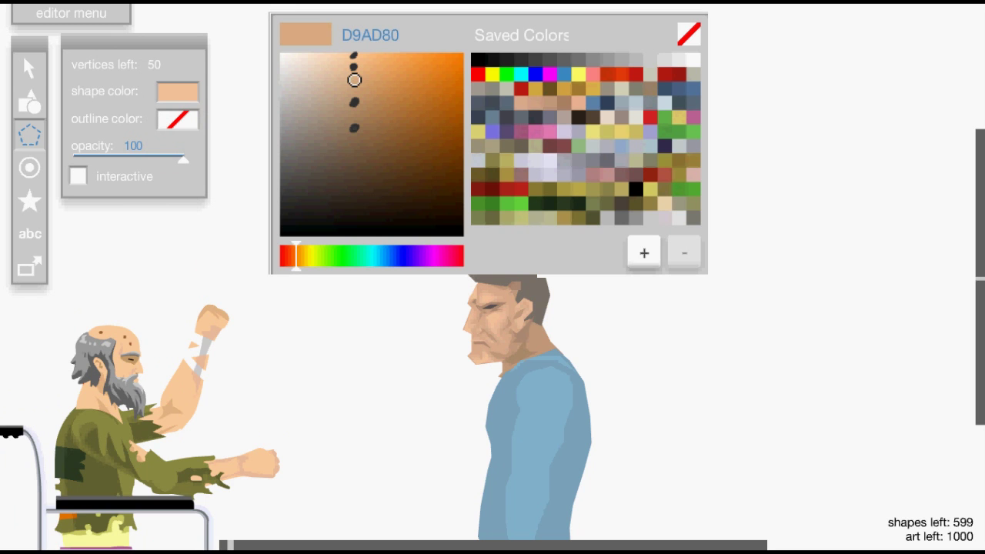
pyautogui.press('t')
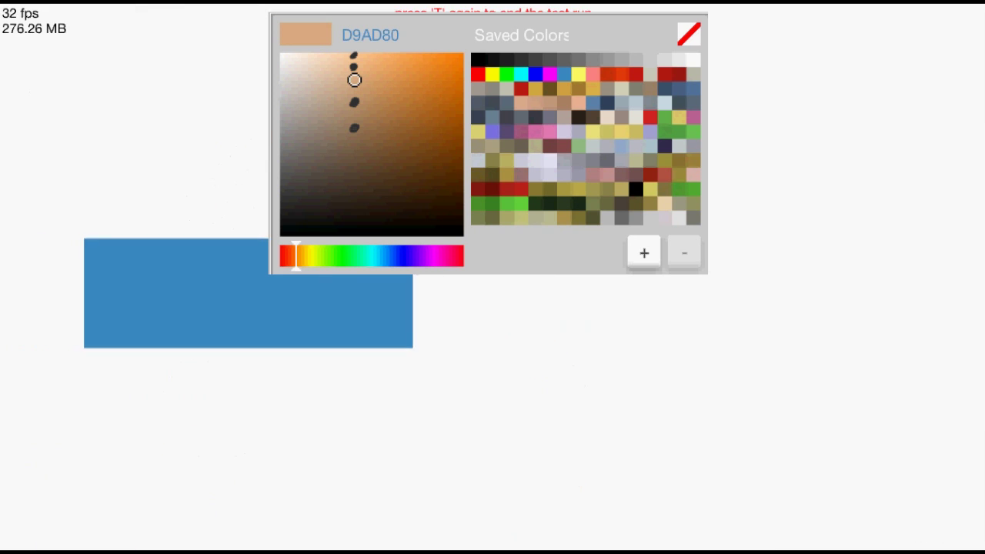
pyautogui.press('t')
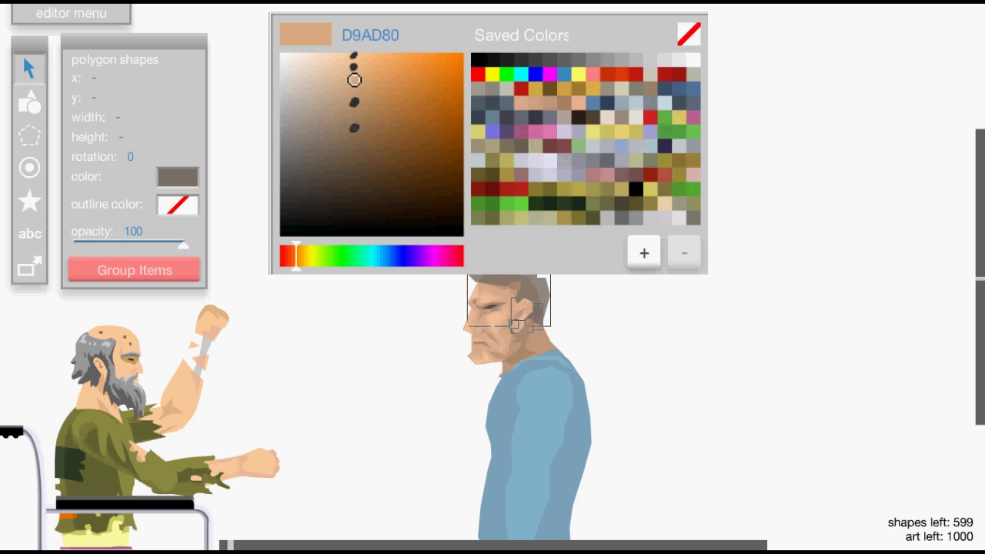
# Cut and paste the hair and ear shapes in place on top, and draw a shading polygon along the forehead below the front hairline.
pyautogui.hotkey('ctrl', 'x')
pyautogui.hotkey('ctrl', 'shift', 'v')
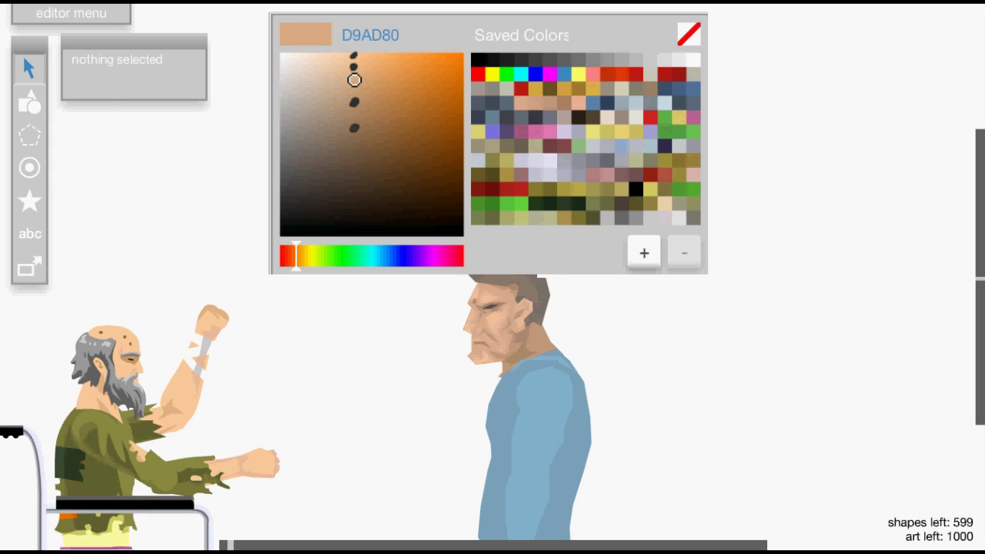
pyautogui.click(29, 136)
pyautogui.click(177, 92)
pyautogui.click(483, 283)
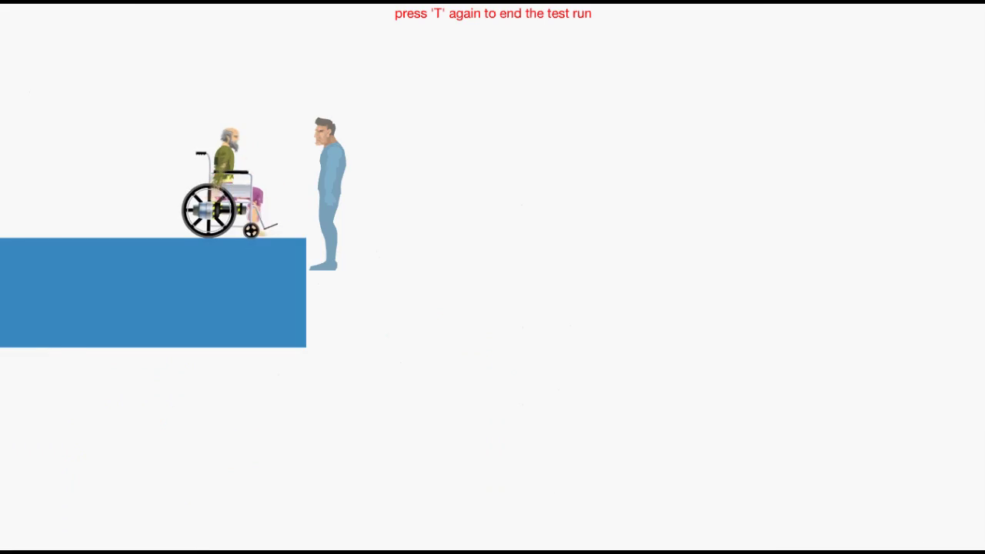
pyautogui.press('t')
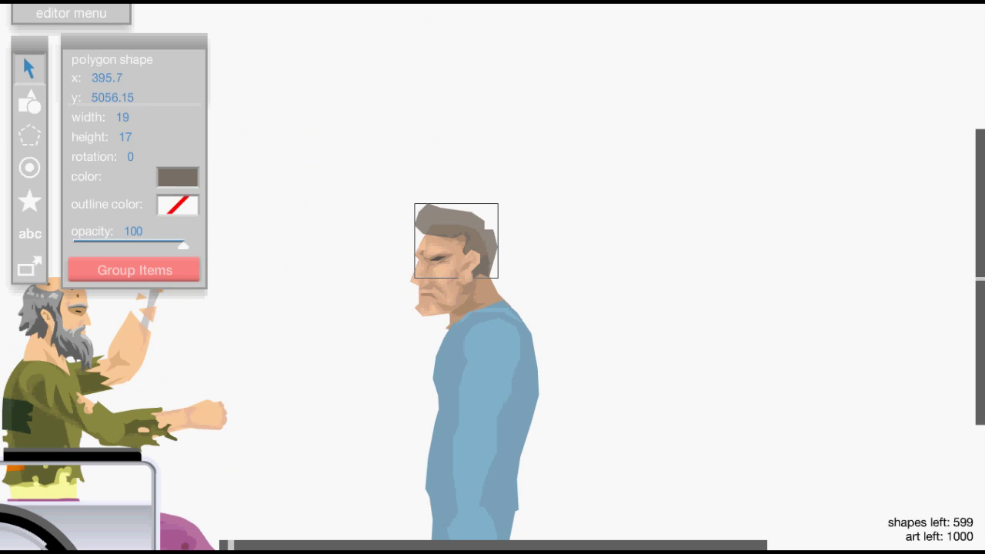
# Copy the hair color 7C7068 as a base and draw darker brown shading polygons along the lower hair and around the ear.
pyautogui.click(177, 177)
pyautogui.doubleClick(226, 179)
pyautogui.hotkey('ctrl', 'c')
pyautogui.press('3')
pyautogui.click(178, 92)
pyautogui.doubleClick(226, 93)
pyautogui.hotkey('ctrl', 'v')
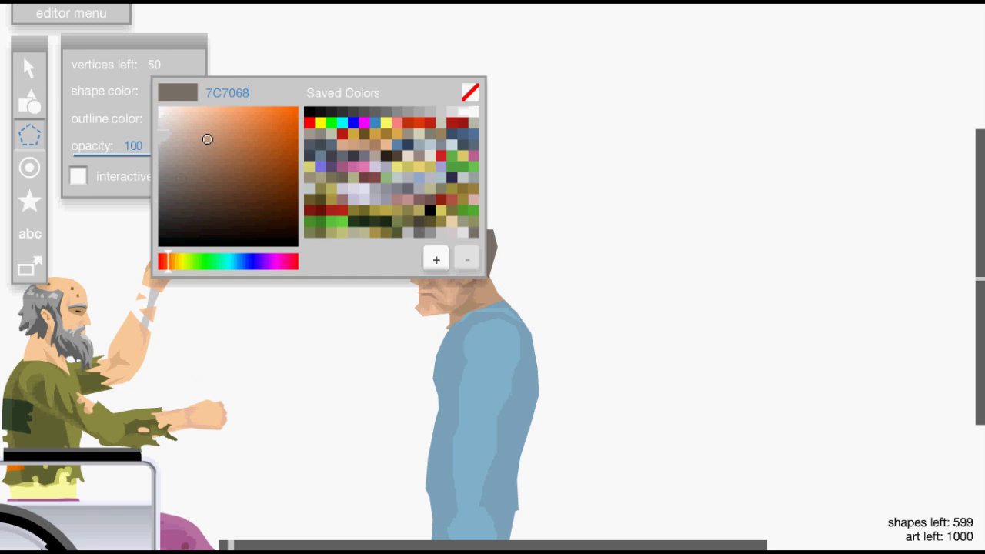
pyautogui.press('Return')
pyautogui.click(178, 92)
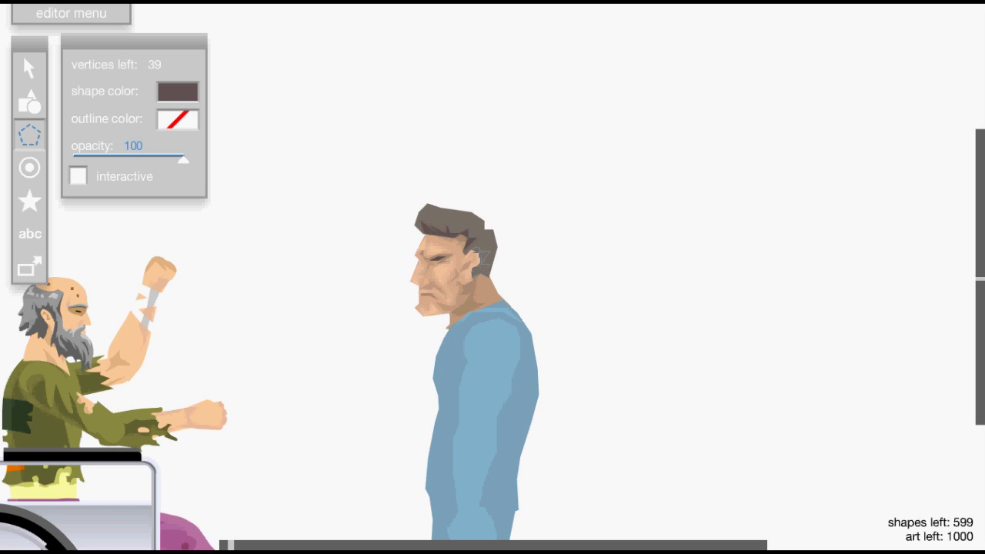
pyautogui.click(474, 250)
# Draw highlight polygons on the top and back of the hair in a lighter brown based on 7C7068.
pyautogui.click(178, 92)
pyautogui.doubleClick(225, 94)
pyautogui.hotkey('ctrl', 'v')
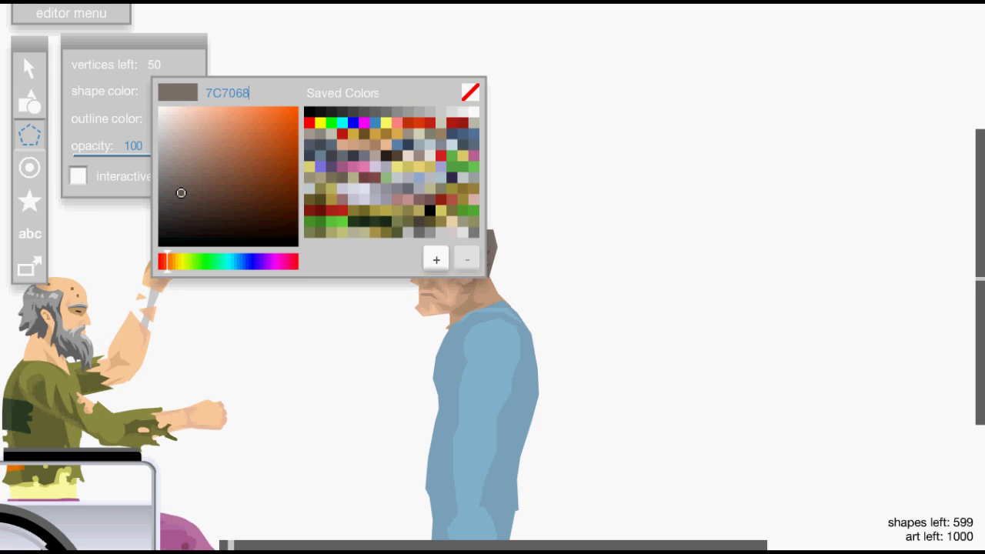
pyautogui.moveTo(181, 178); pyautogui.dragTo(181, 167)
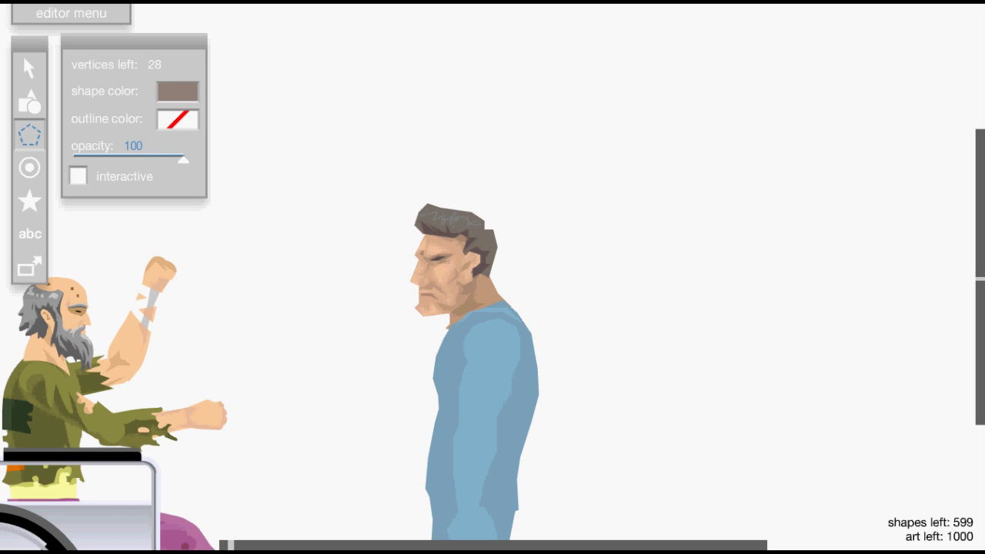
pyautogui.click(423, 210)
pyautogui.click(499, 248)
pyautogui.click(496, 239)
pyautogui.click(493, 237)
# Recolor the dark hair shading polygons together to a slightly lighter brown and test-run the level to check them.
pyautogui.click(29, 69)
pyautogui.click(440, 228)
pyautogui.keyDown('shift'); pyautogui.click(491, 248); pyautogui.keyUp('shift')
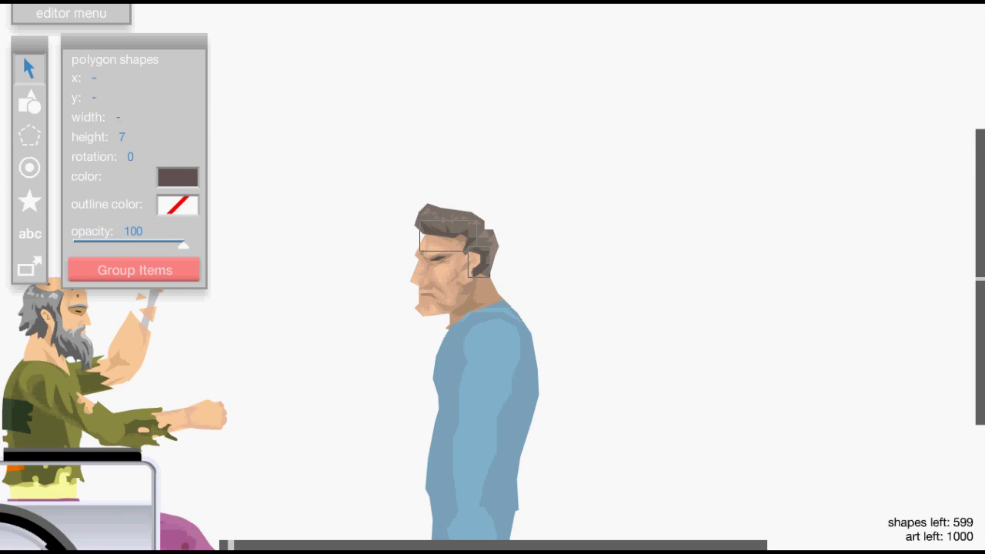
pyautogui.keyDown('shift'); pyautogui.click(491, 248); pyautogui.keyUp('shift')
pyautogui.keyDown('shift'); pyautogui.click(481, 263); pyautogui.keyUp('shift')
pyautogui.click(177, 177)
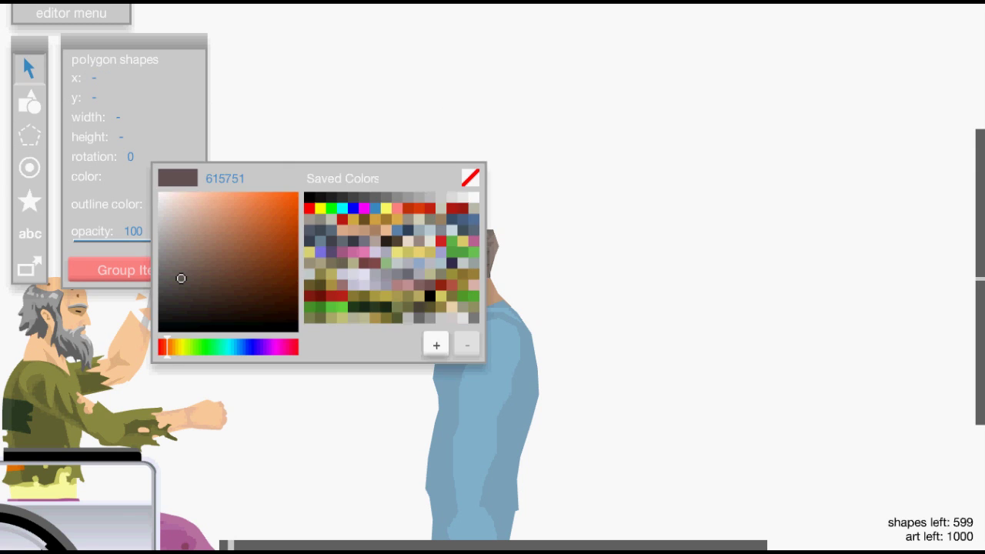
pyautogui.click(177, 178)
pyautogui.click(178, 177)
pyautogui.click(180, 273)
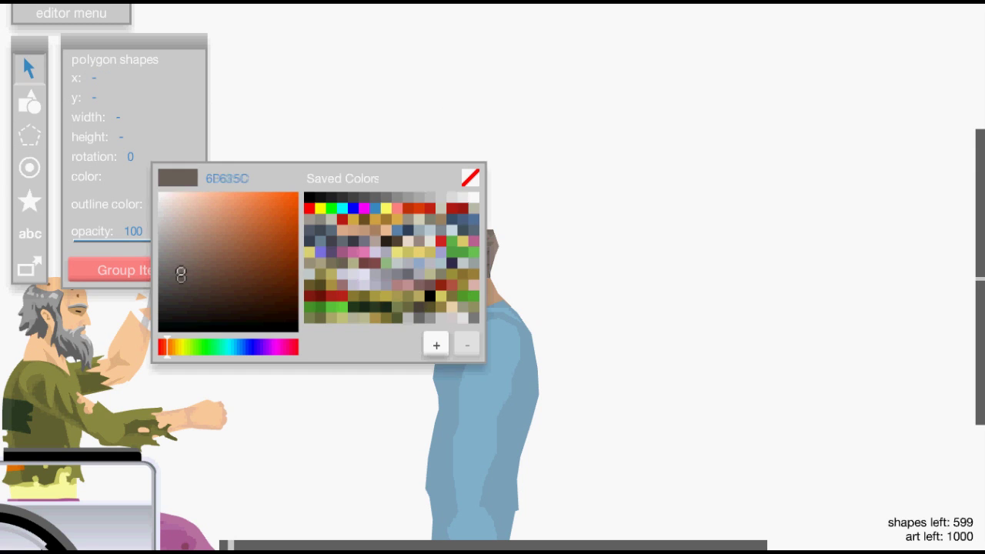
pyautogui.click(323, 139)
pyautogui.press('t')
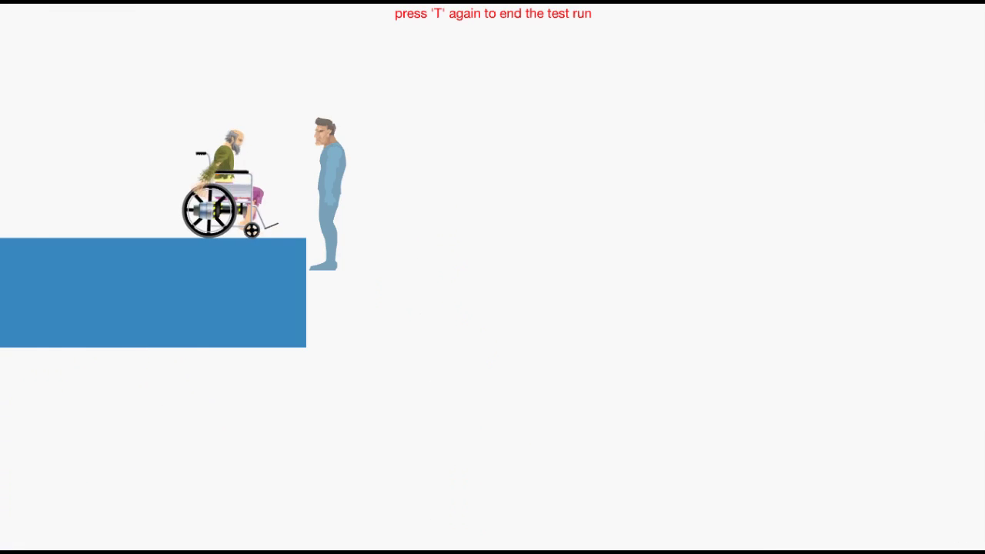
pyautogui.press('t')
# Lower the brown highlight polygon on top of the hair by three steps.
pyautogui.click(455, 229)
pyautogui.click(451, 217)
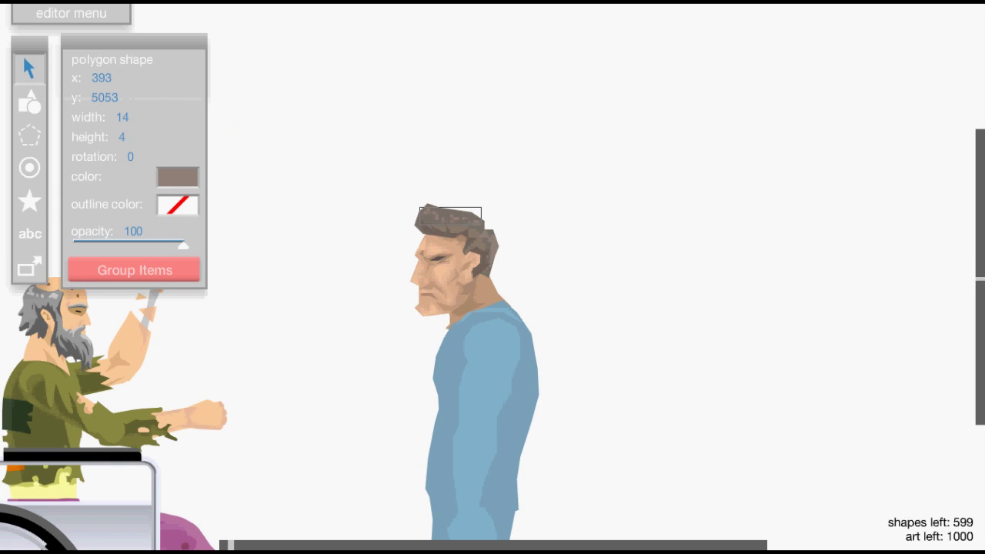
pyautogui.press('Down')
pyautogui.press('Down')
pyautogui.press('Down')
pyautogui.click(370, 170)
# Draw light gray highlight strands on the top and back of the hair, and test-run the level to view them.
pyautogui.moveTo(369, 170); pyautogui.dragTo(357, 222)
pyautogui.press('p')
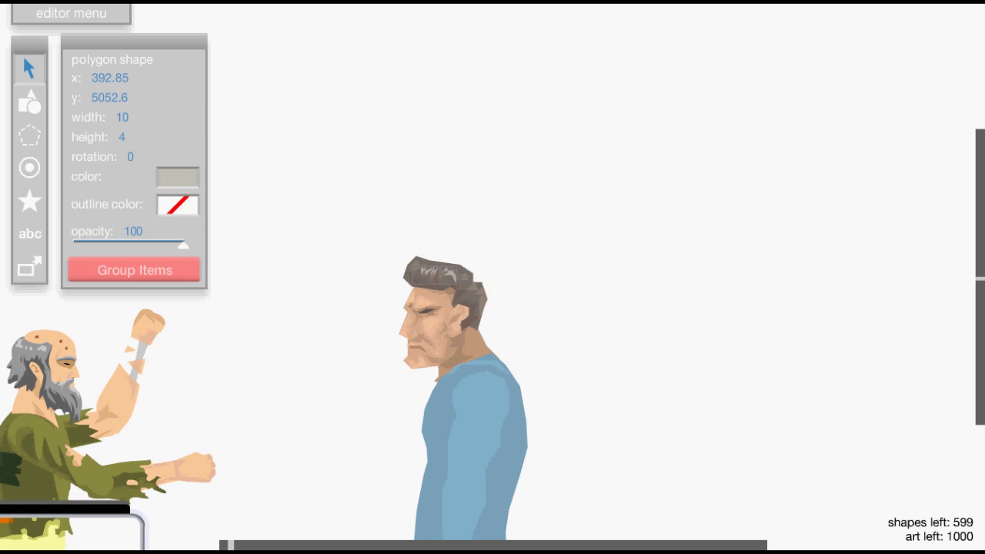
pyautogui.press('p')
pyautogui.click(460, 280)
pyautogui.click(466, 276)
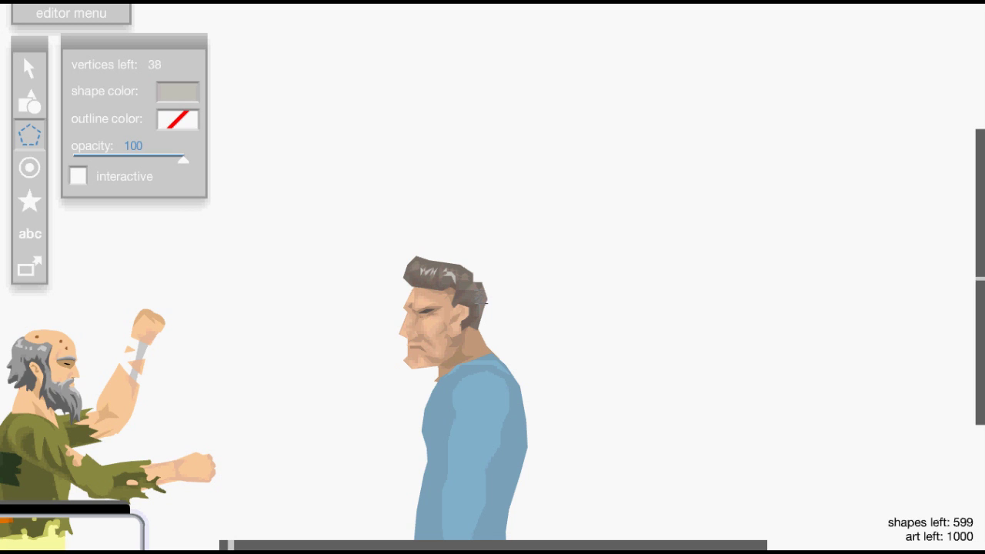
pyautogui.press('t')
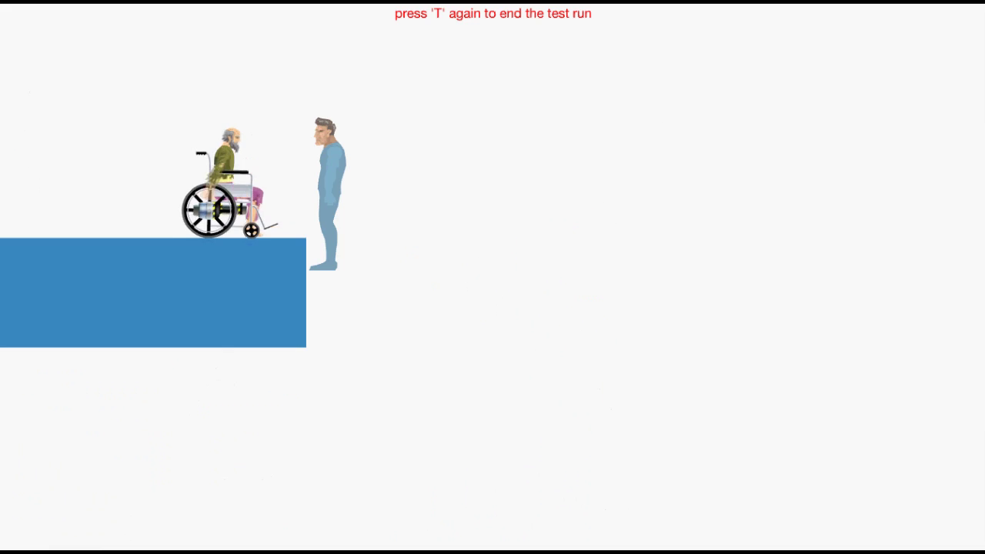
pyautogui.press('t')
# Draw pale skin highlight polygons on the cheek and chin, and test-run the level to view the face.
pyautogui.press('p')
pyautogui.click(176, 93)
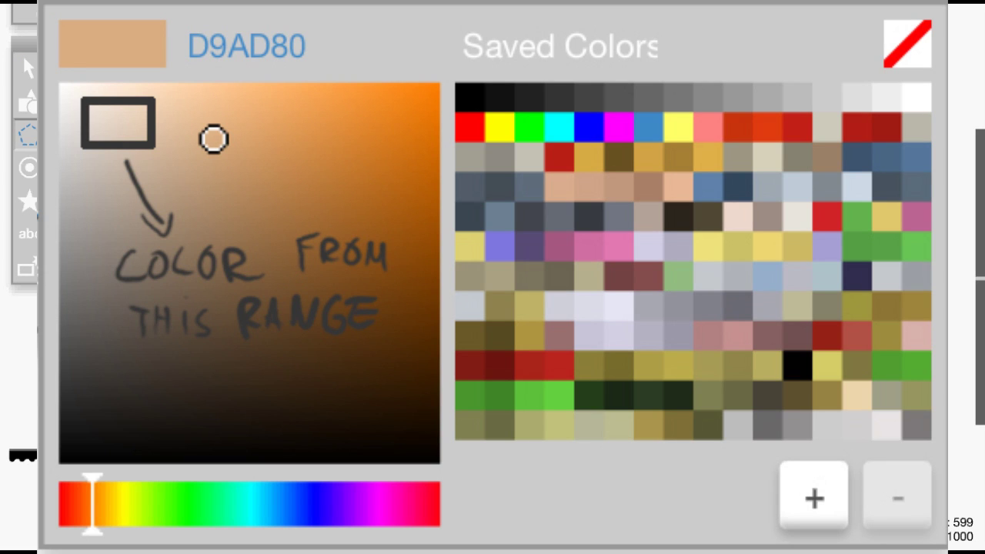
pyautogui.click(214, 138)
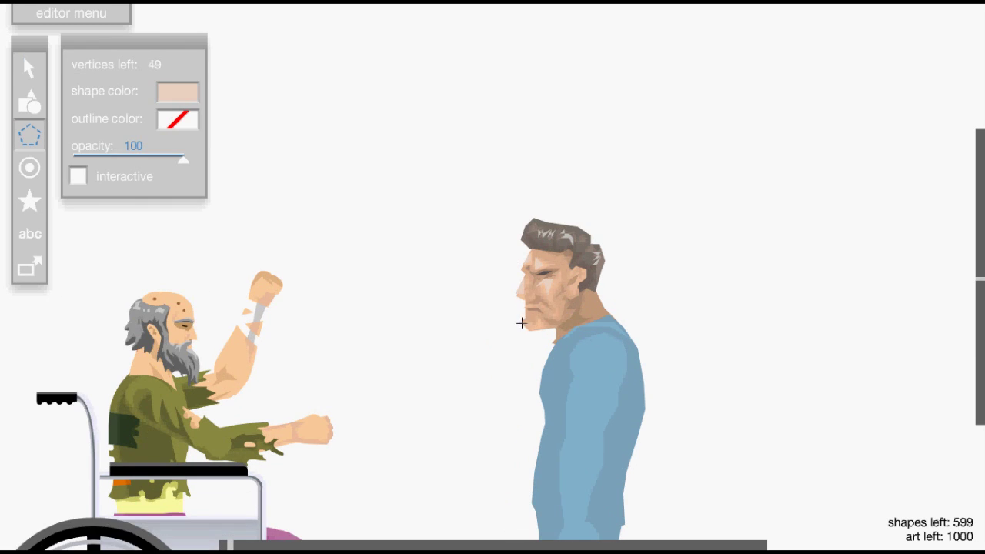
pyautogui.click(525, 318)
pyautogui.click(531, 324)
pyautogui.press('t')
pyautogui.press('t')
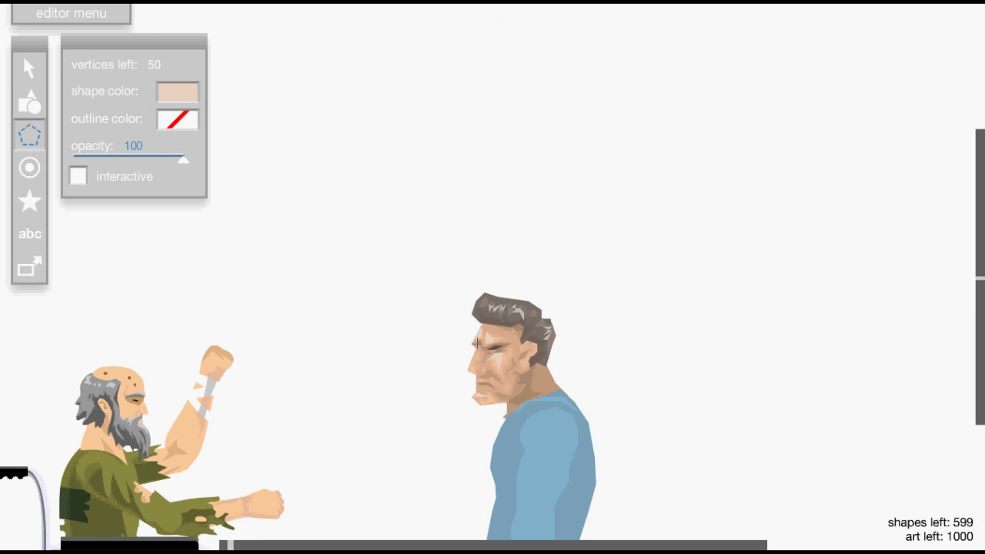
# Draw a pale highlight polygon along the nose and test-run the level to check the finished face.
pyautogui.click(479, 374)
pyautogui.click(481, 372)
pyautogui.click(475, 362)
pyautogui.click(468, 369)
pyautogui.click(474, 356)
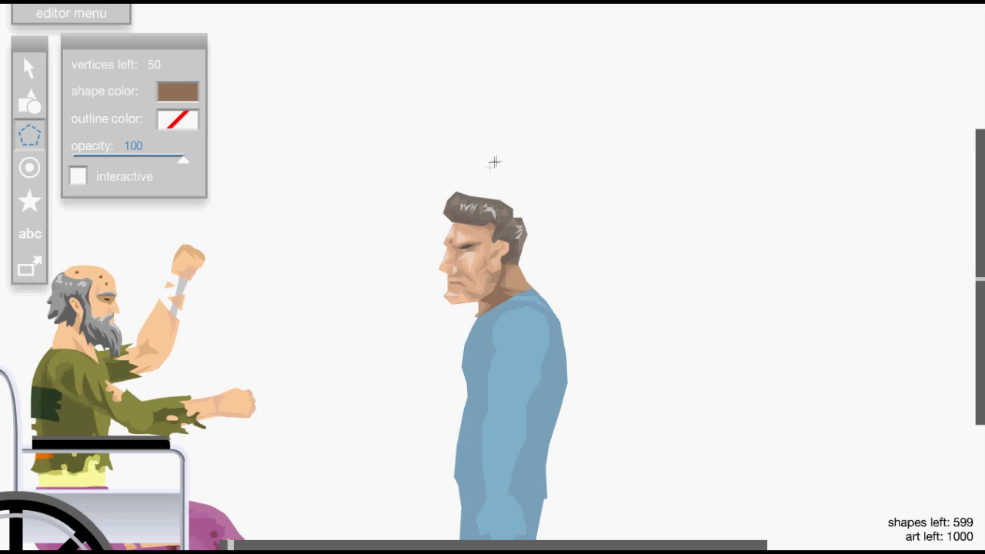
pyautogui.press('t')
pyautogui.press('t')
# Set the polygon shape color to a muted reddish brown for the shirt.
pyautogui.click(170, 92)
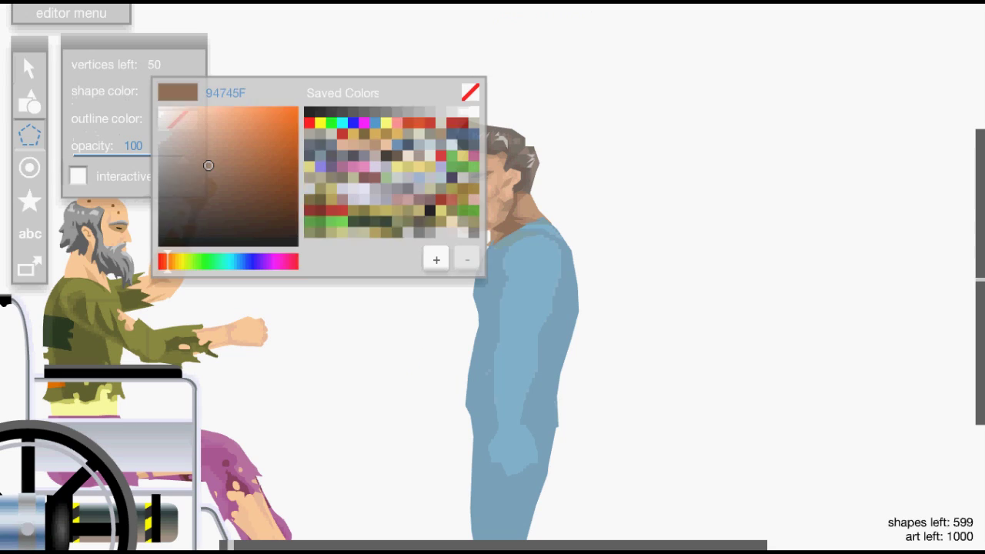
pyautogui.click(177, 262)
pyautogui.moveTo(177, 261); pyautogui.dragTo(164, 261)
pyautogui.moveTo(239, 161)
pyautogui.mouseDown()
pyautogui.moveTo(244, 150)
pyautogui.moveTo(229, 147)
pyautogui.mouseUp()
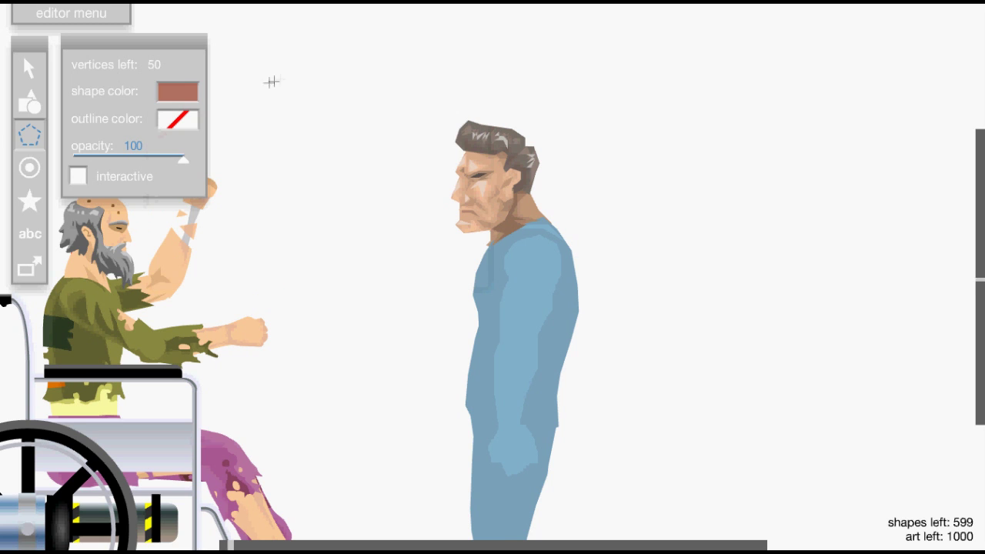
# Outline a reddish-brown shirt polygon around the torso from the collar down the chest, along a wavy waist hem and up the back.
pyautogui.press('space')
pyautogui.moveTo(471, 238); pyautogui.dragTo(527, 178)
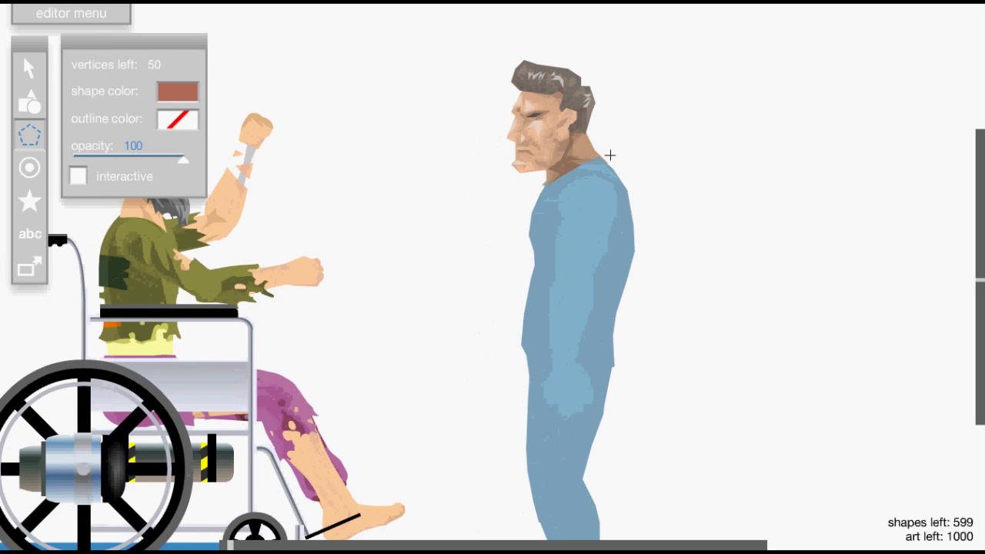
pyautogui.click(609, 155)
pyautogui.click(599, 146)
pyautogui.click(582, 154)
pyautogui.click(550, 175)
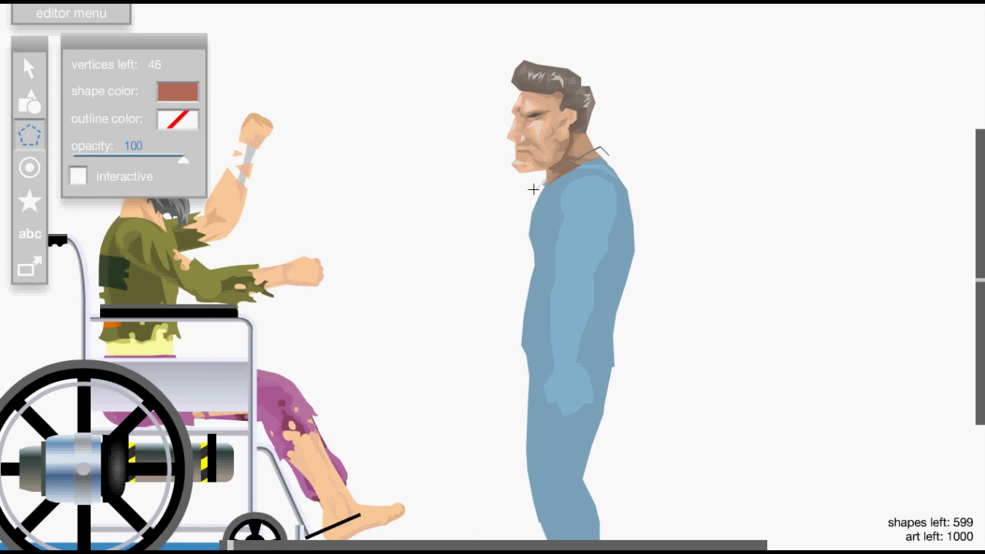
pyautogui.click(539, 184)
pyautogui.click(533, 196)
pyautogui.click(529, 210)
pyautogui.click(526, 232)
pyautogui.click(524, 257)
pyautogui.click(521, 280)
pyautogui.click(517, 360)
pyautogui.click(522, 367)
pyautogui.click(531, 369)
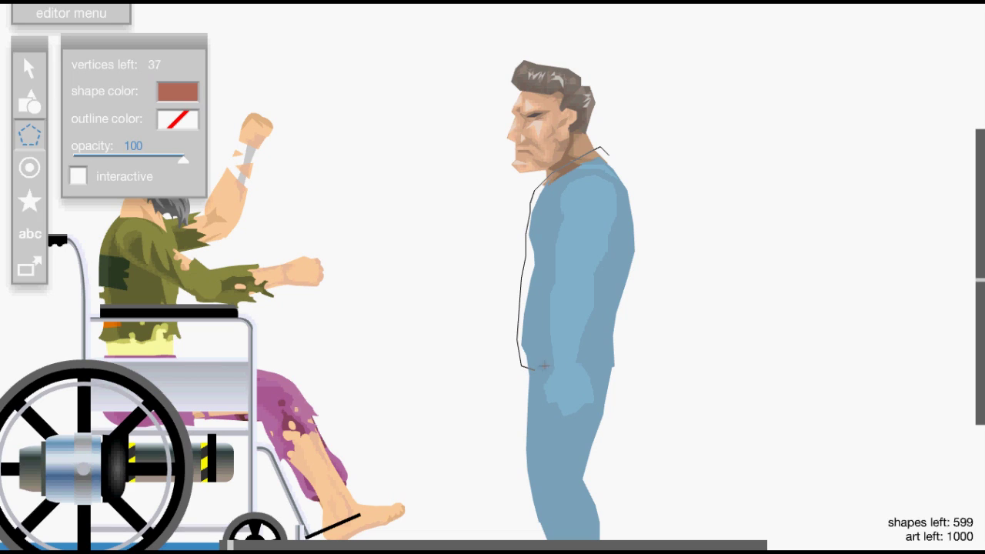
pyautogui.click(544, 367)
pyautogui.click(565, 370)
pyautogui.click(583, 374)
pyautogui.click(598, 370)
pyautogui.click(614, 366)
pyautogui.click(630, 369)
pyautogui.click(625, 333)
pyautogui.click(631, 288)
pyautogui.click(640, 244)
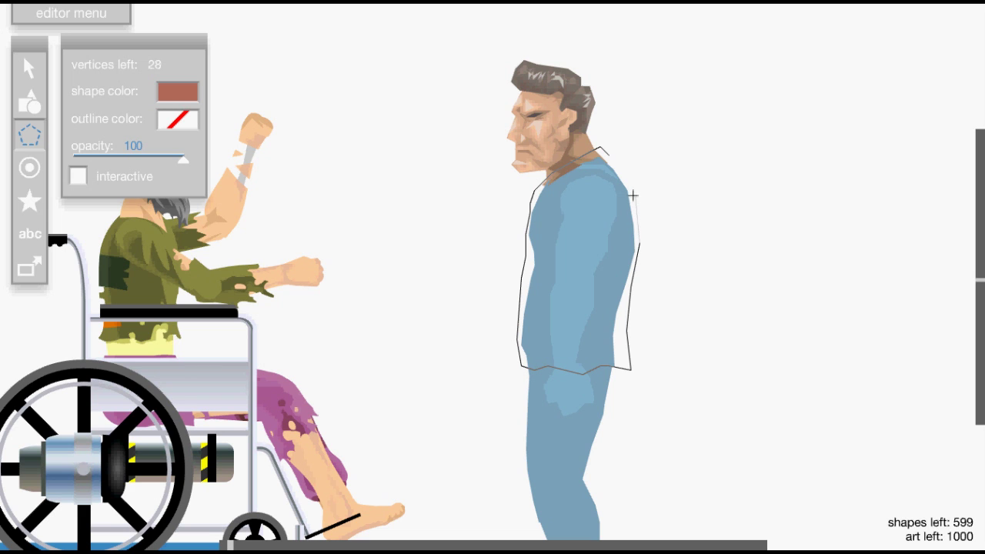
pyautogui.click(631, 194)
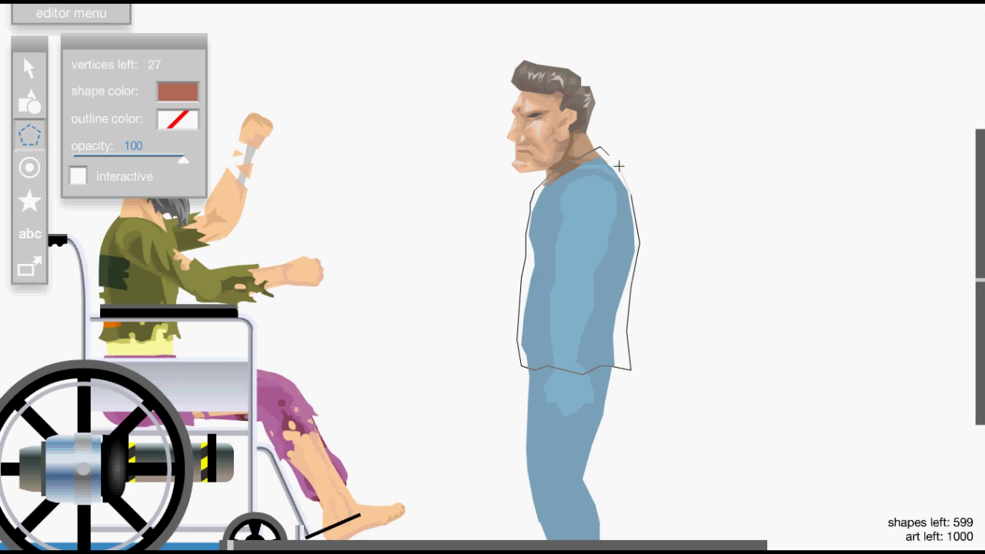